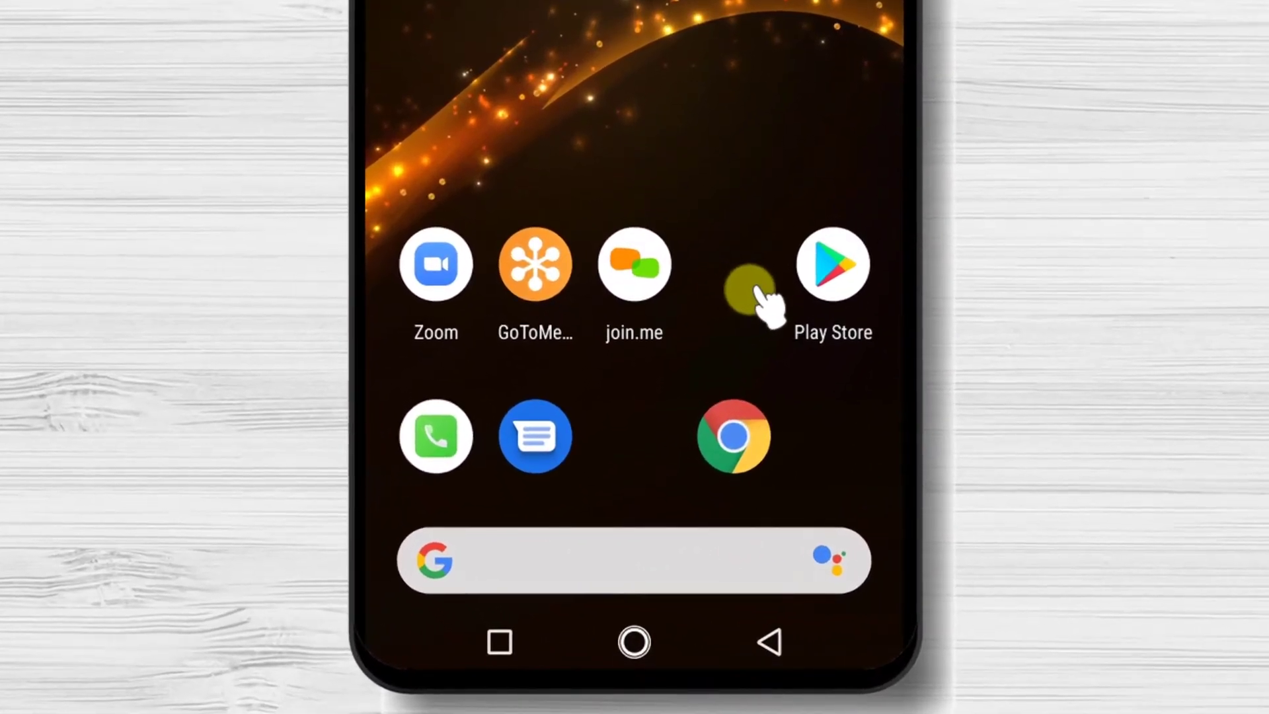
Search the Play Store for 'whatsapp' and install WhatsApp Messenger.
click(764, 464)
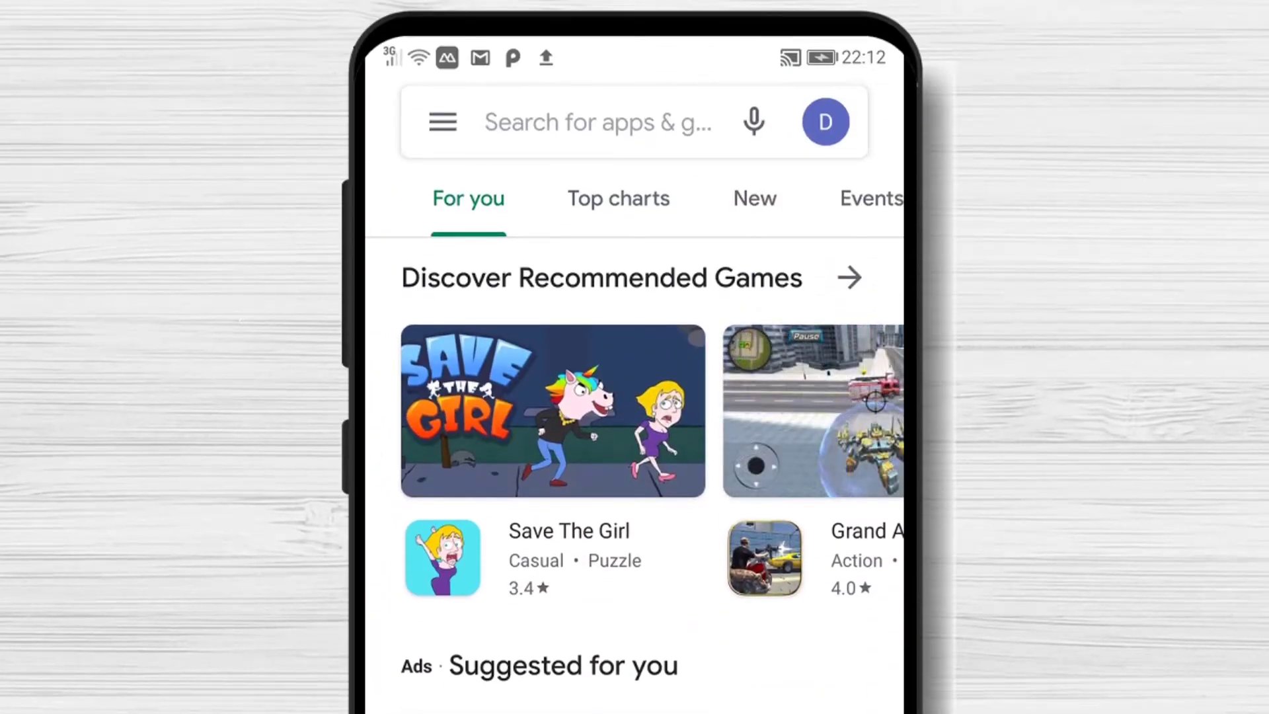
click(628, 118)
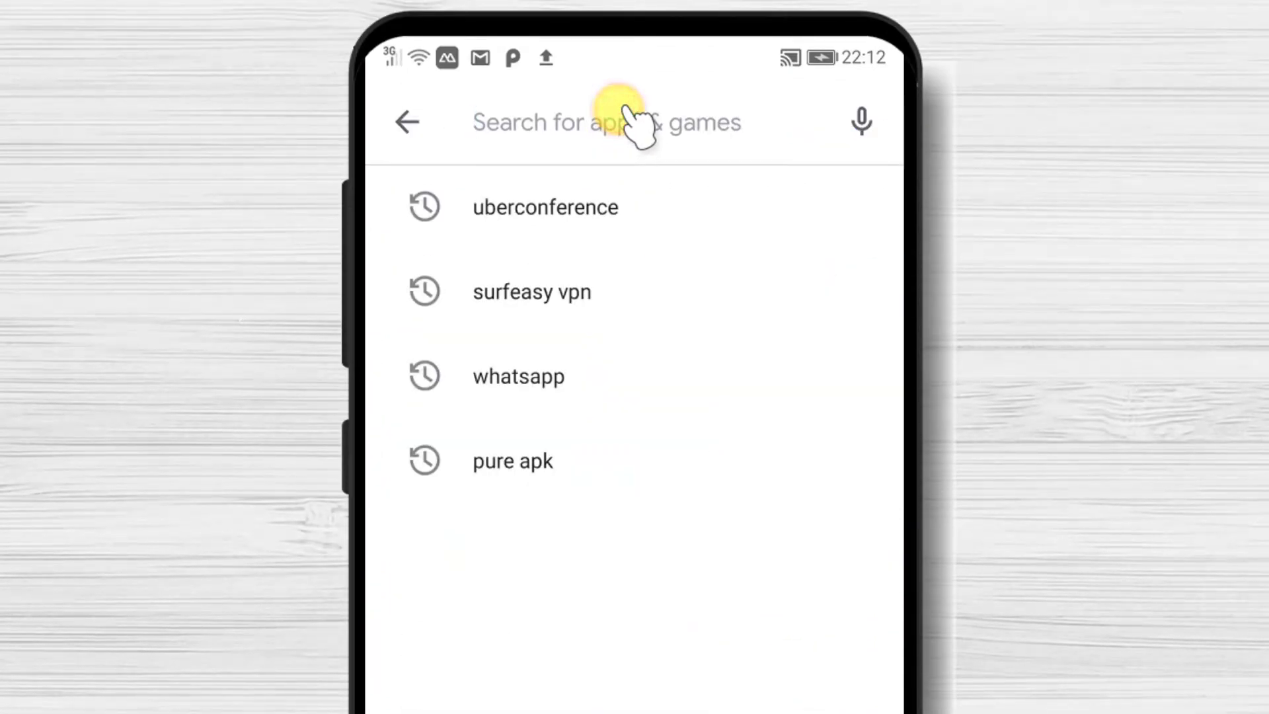
text(whats)
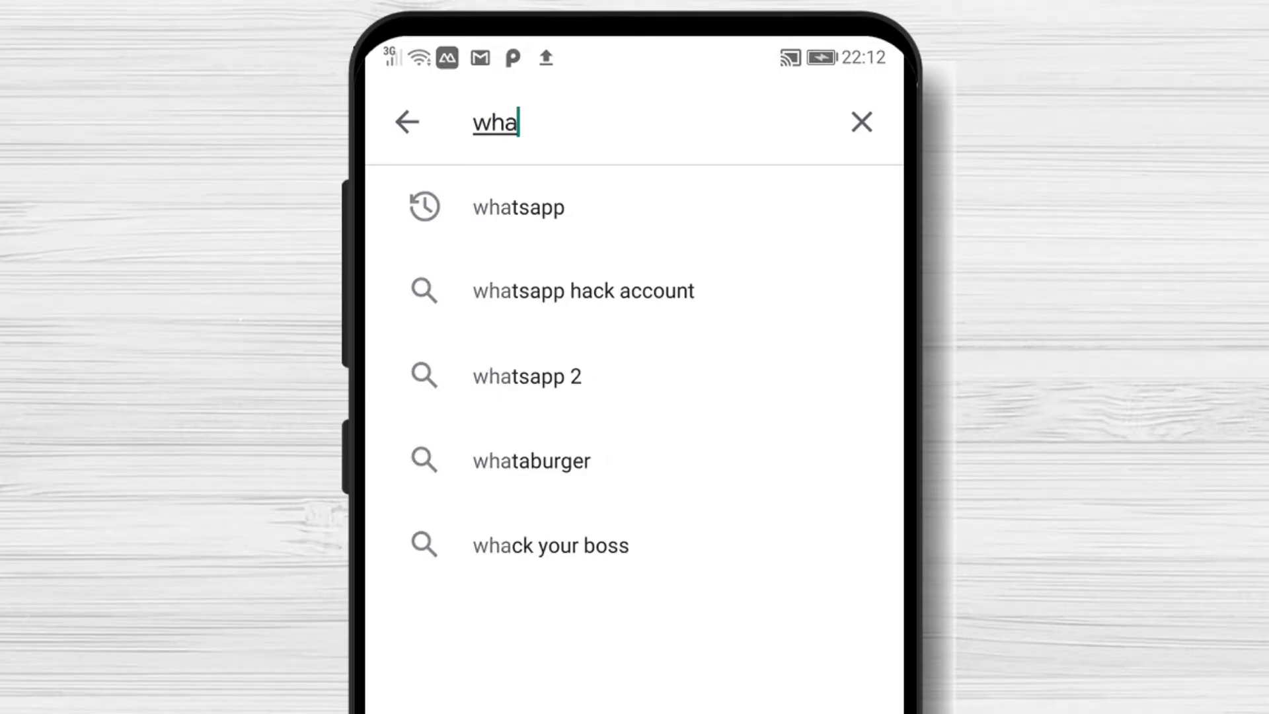
click(538, 210)
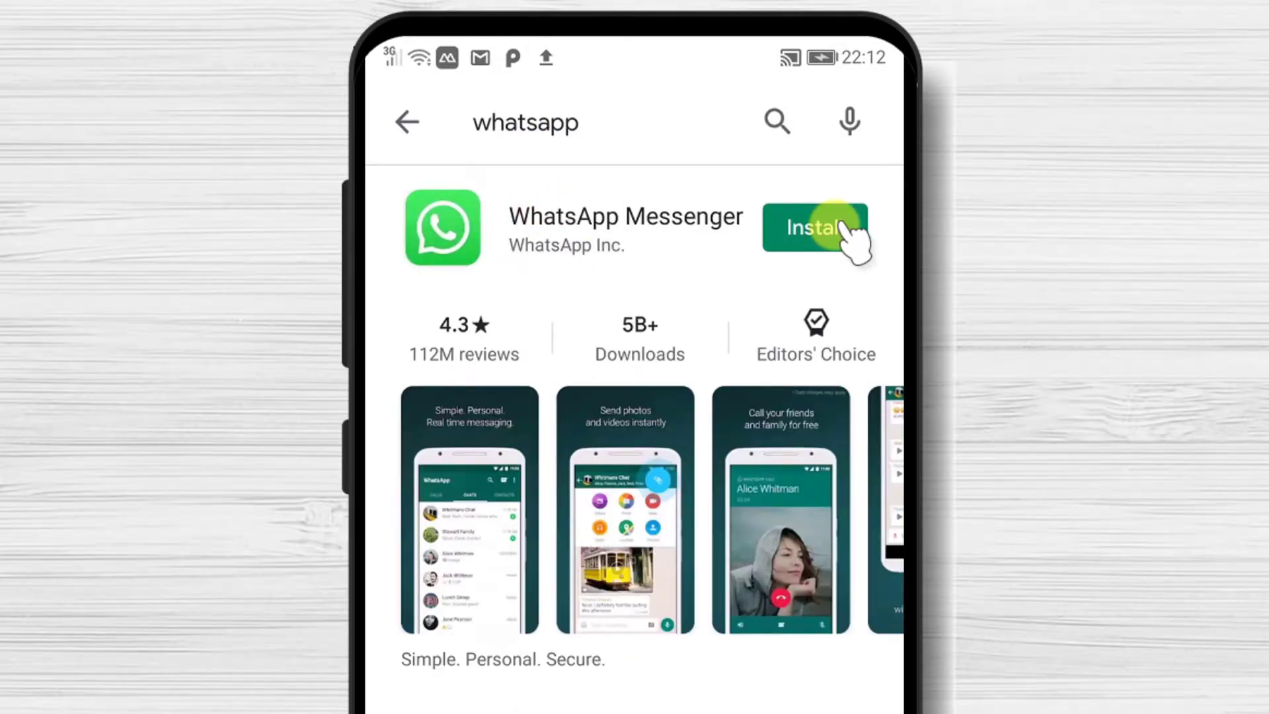
click(836, 226)
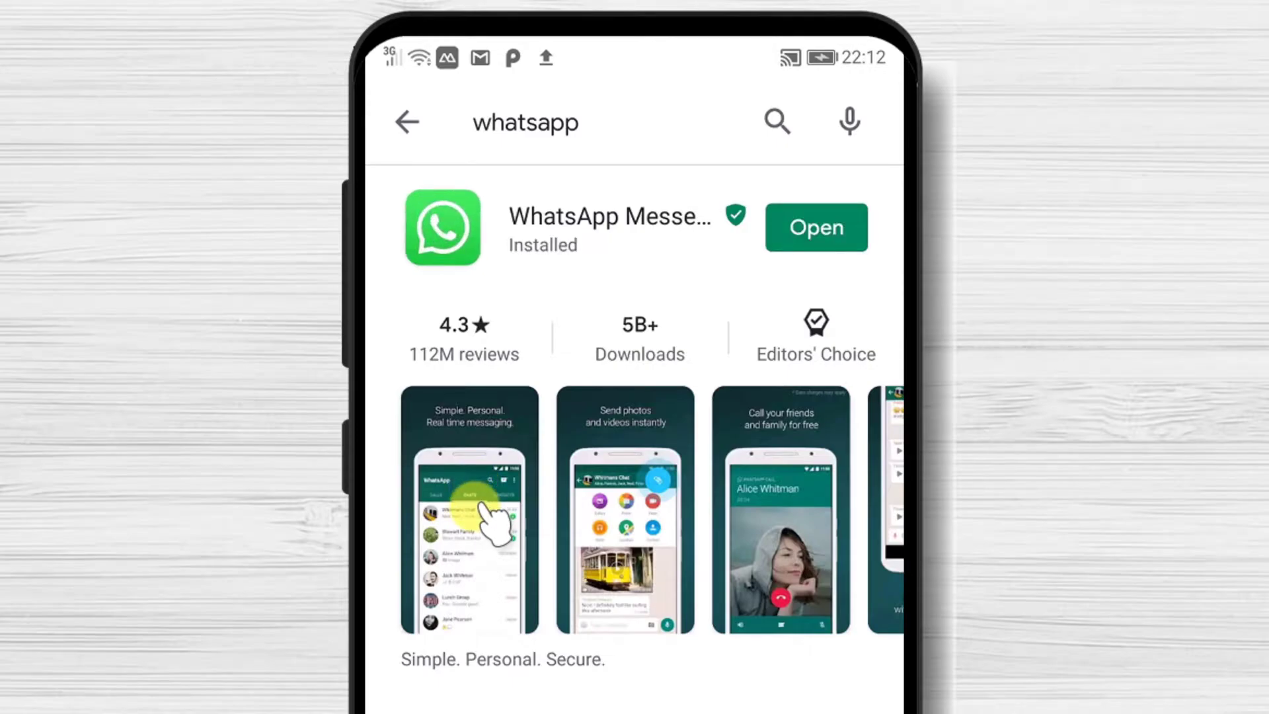
Launch WhatsApp, accept the terms, and enter and confirm the phone number for verification.
click(823, 231)
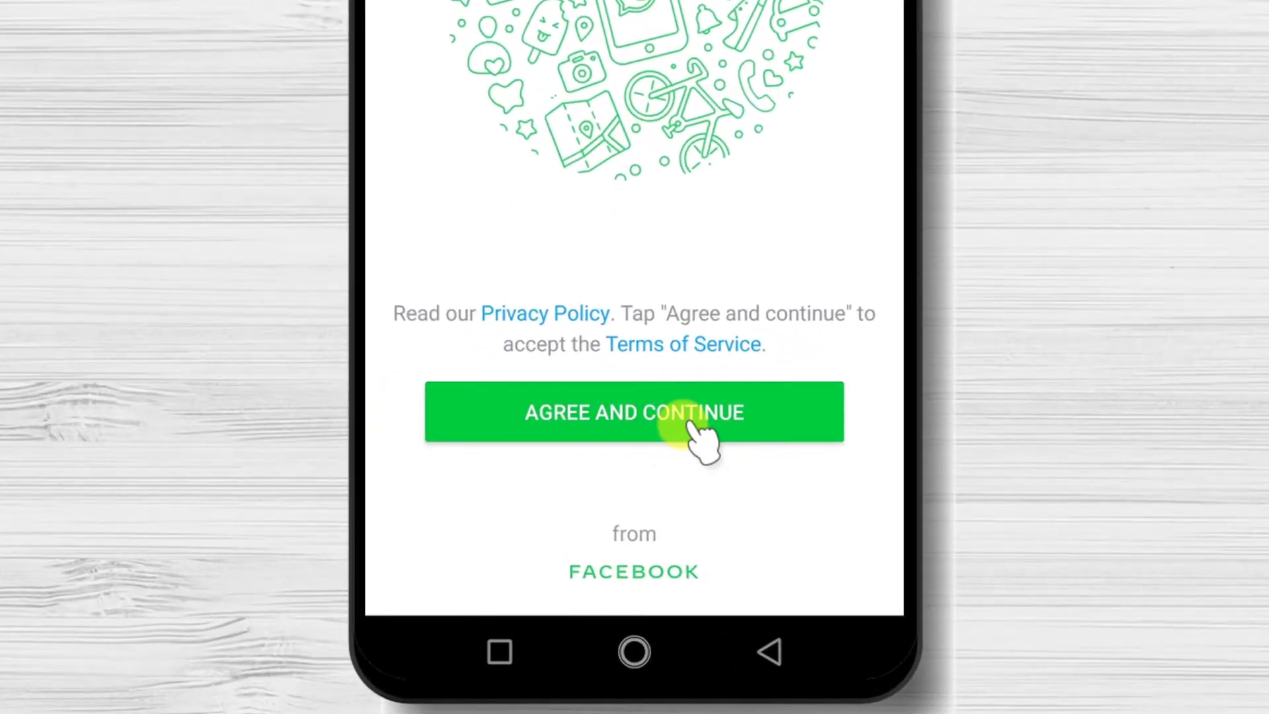
click(693, 425)
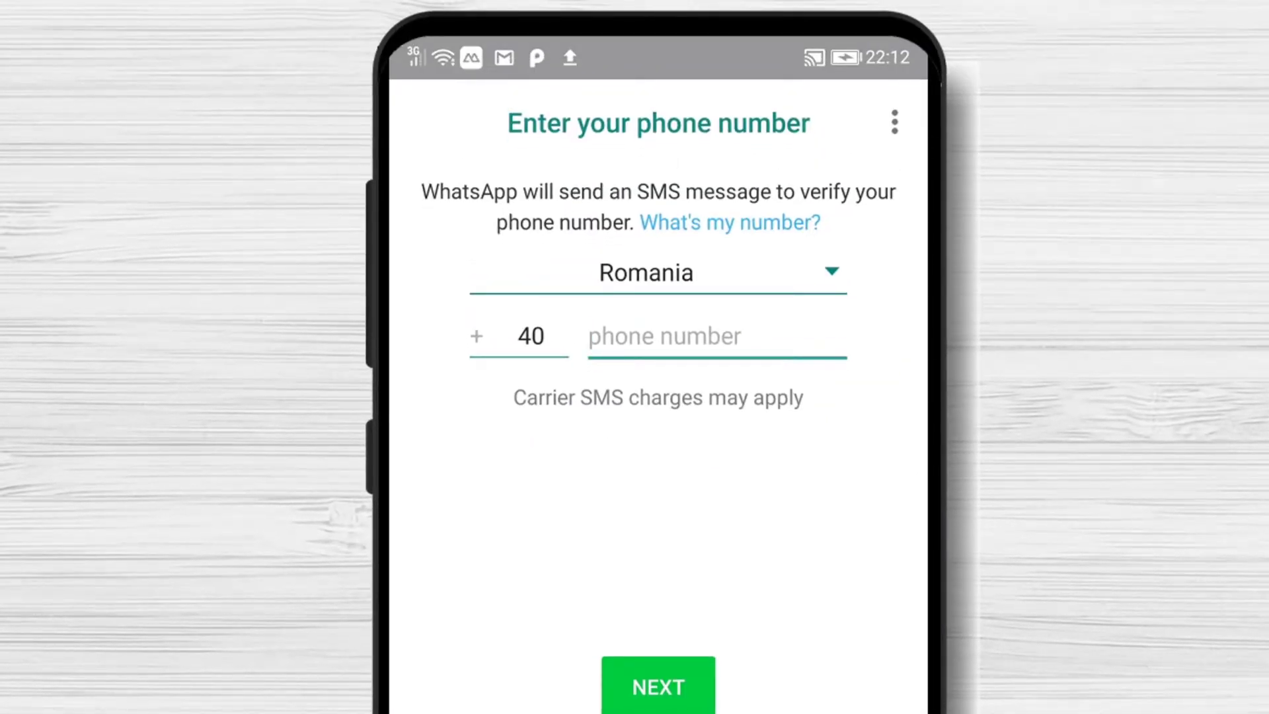
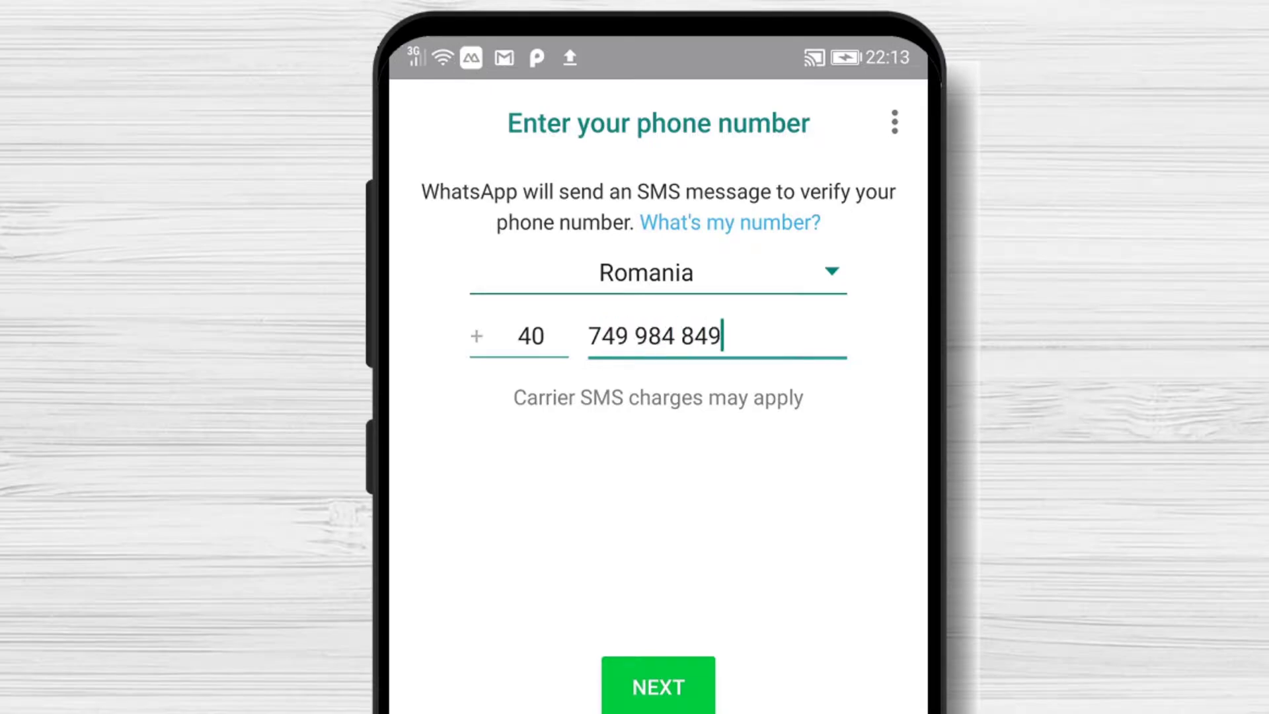
click(681, 681)
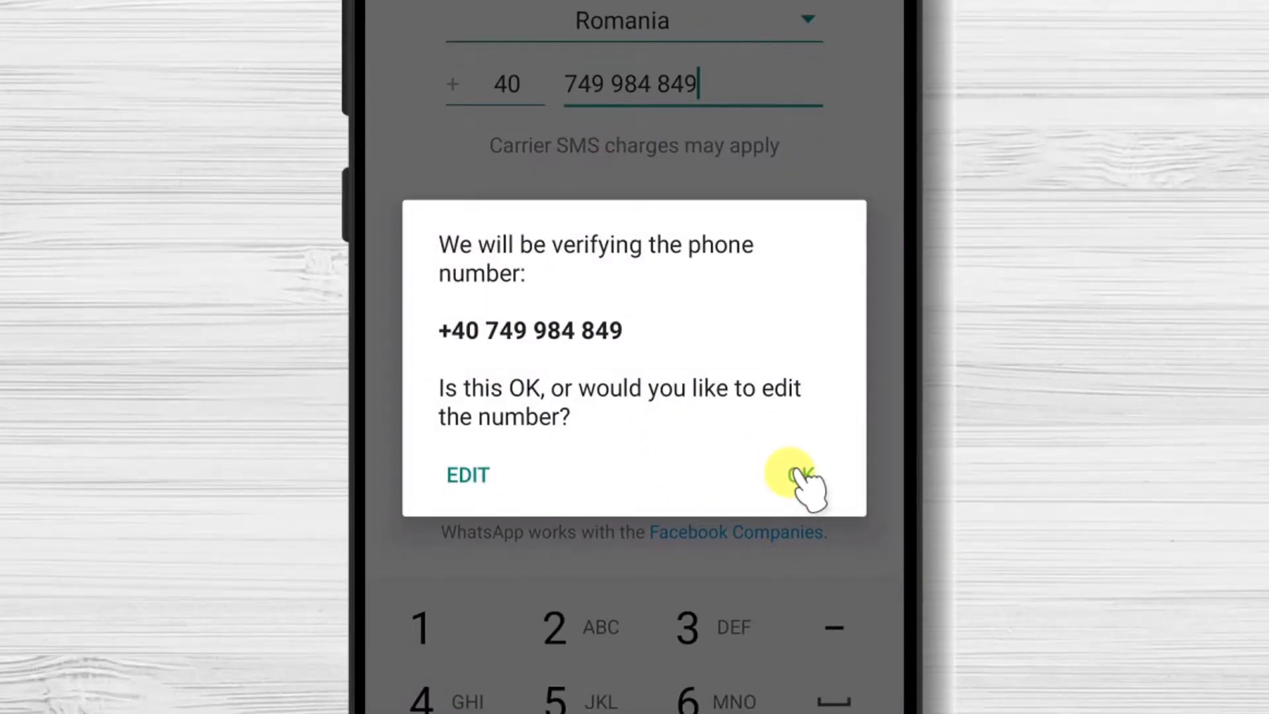
click(790, 473)
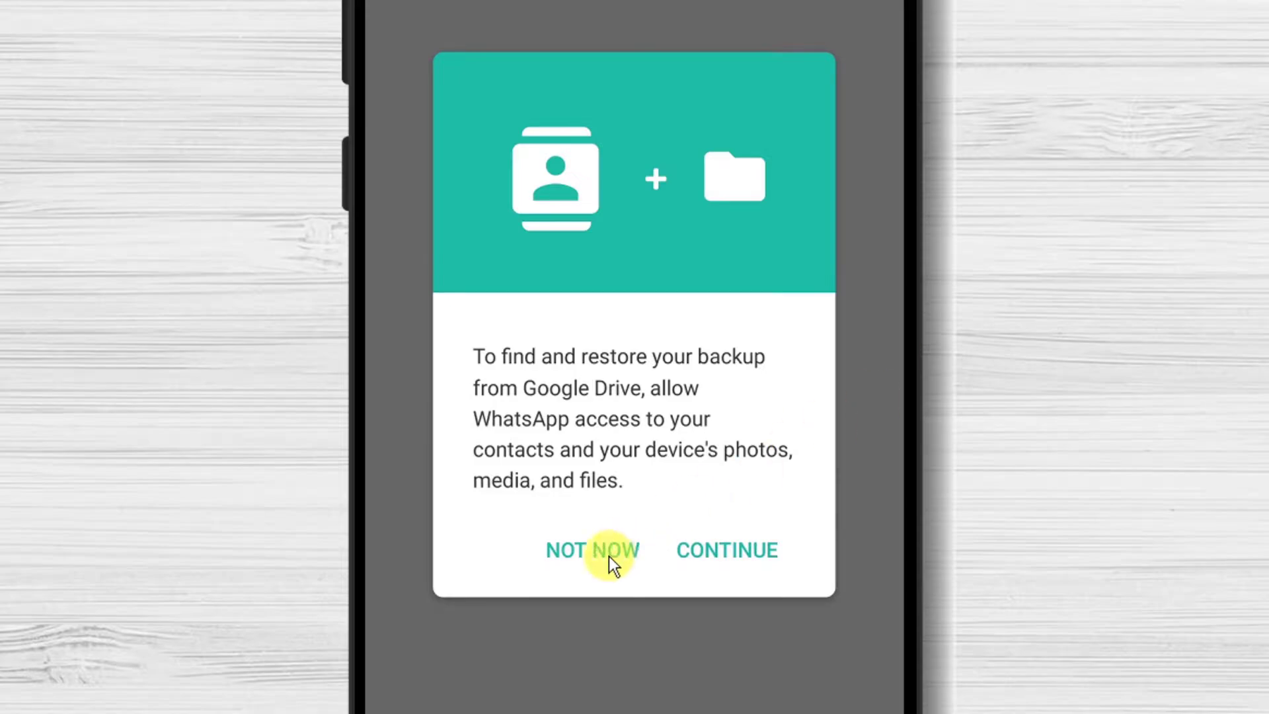
Allow contacts and media access, then restore the found backup of 5 messages.
click(755, 556)
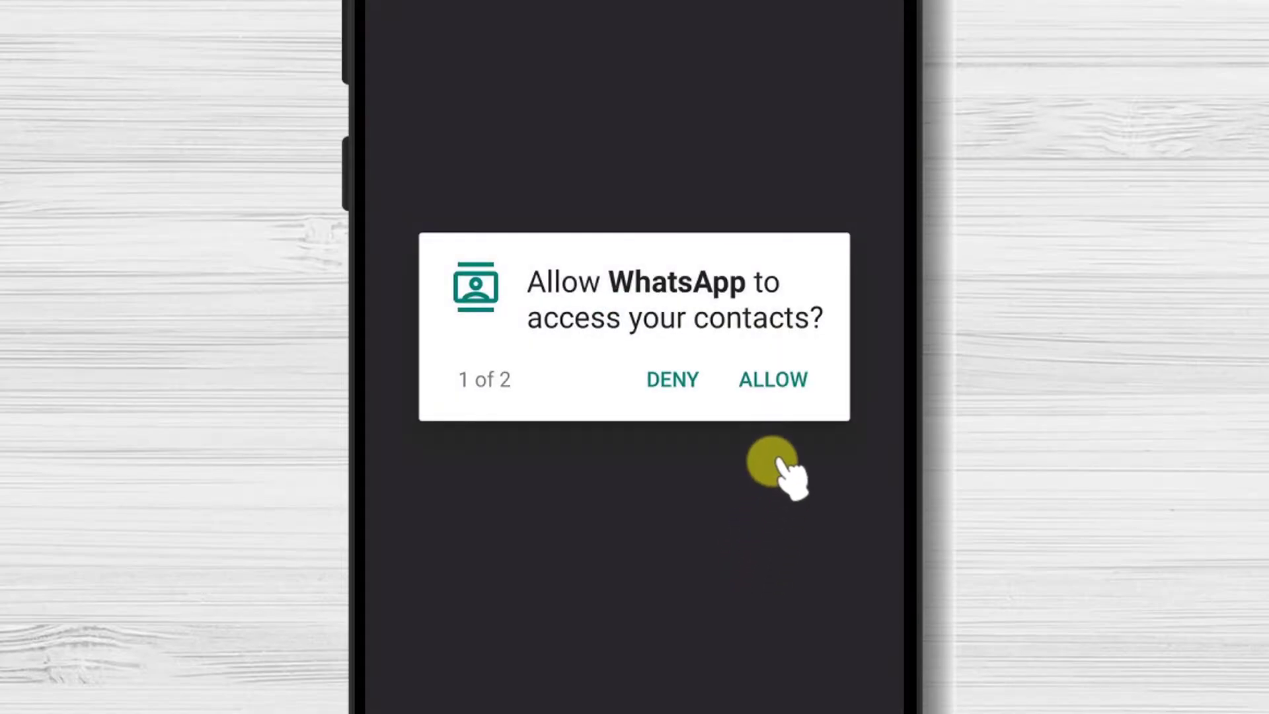
click(797, 384)
click(796, 385)
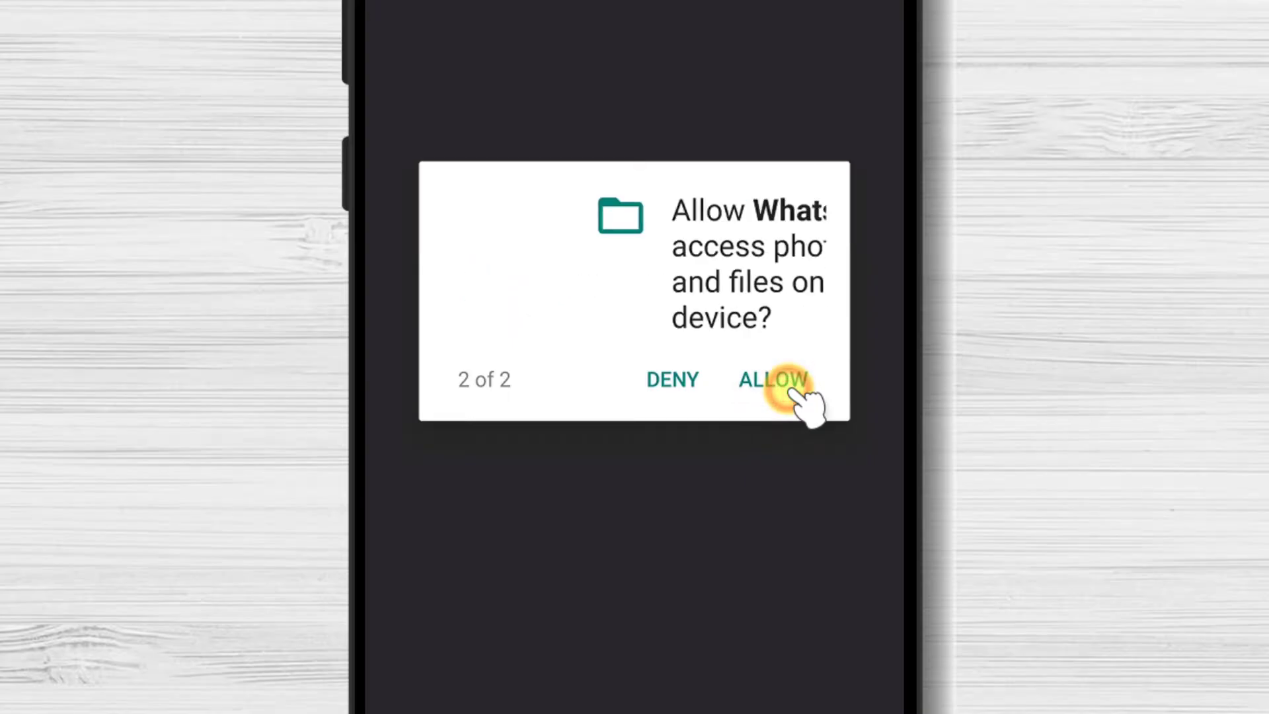
click(793, 383)
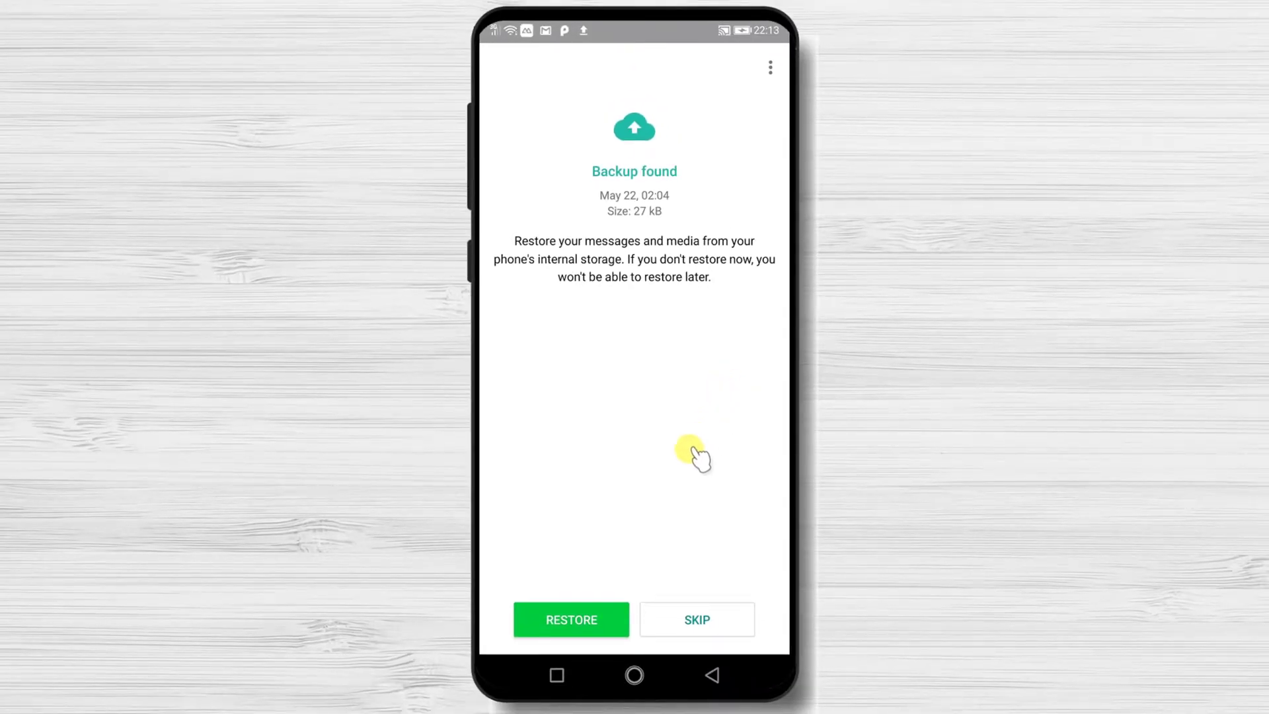
click(602, 621)
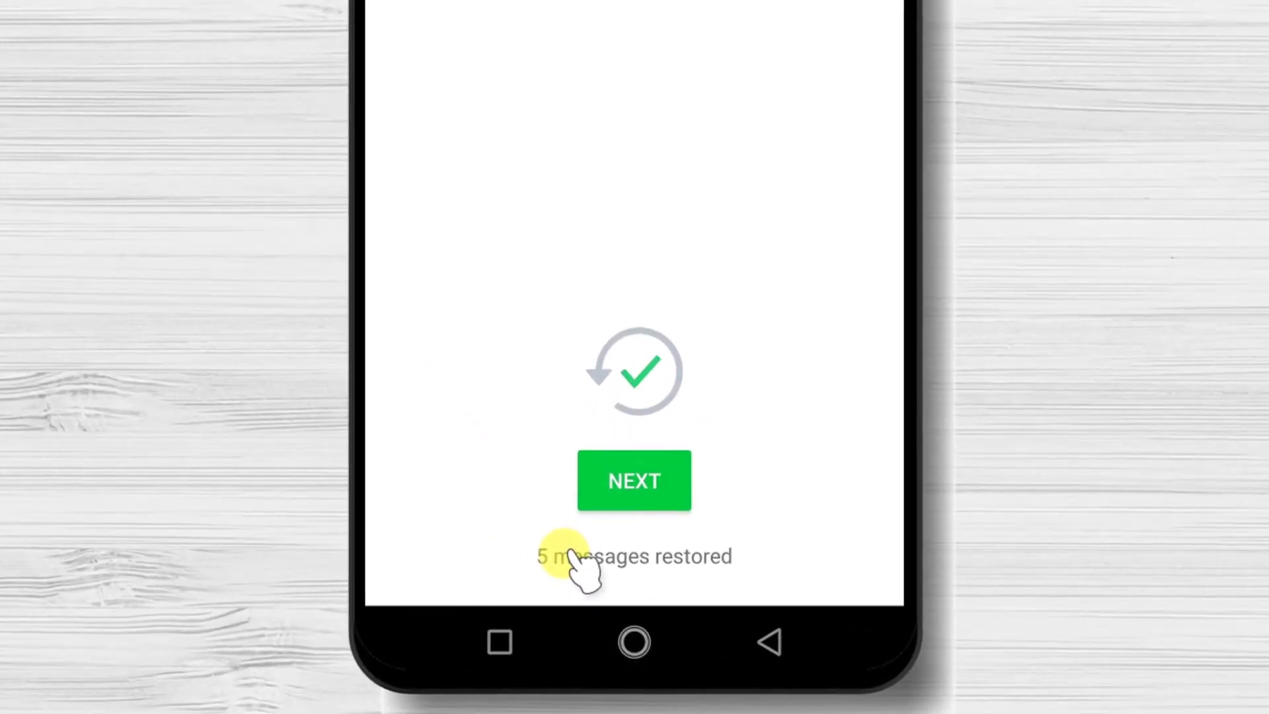
Continue past the restore confirmation and save the profile name.
click(627, 489)
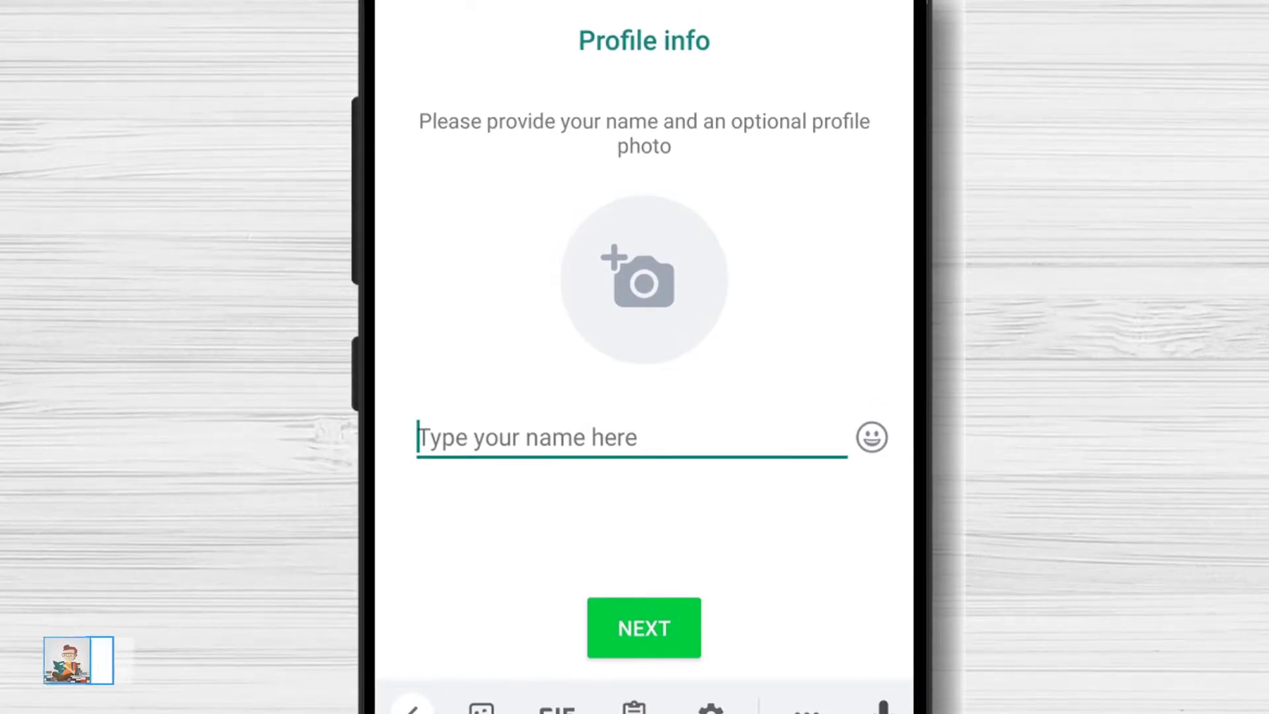
text(Dex)
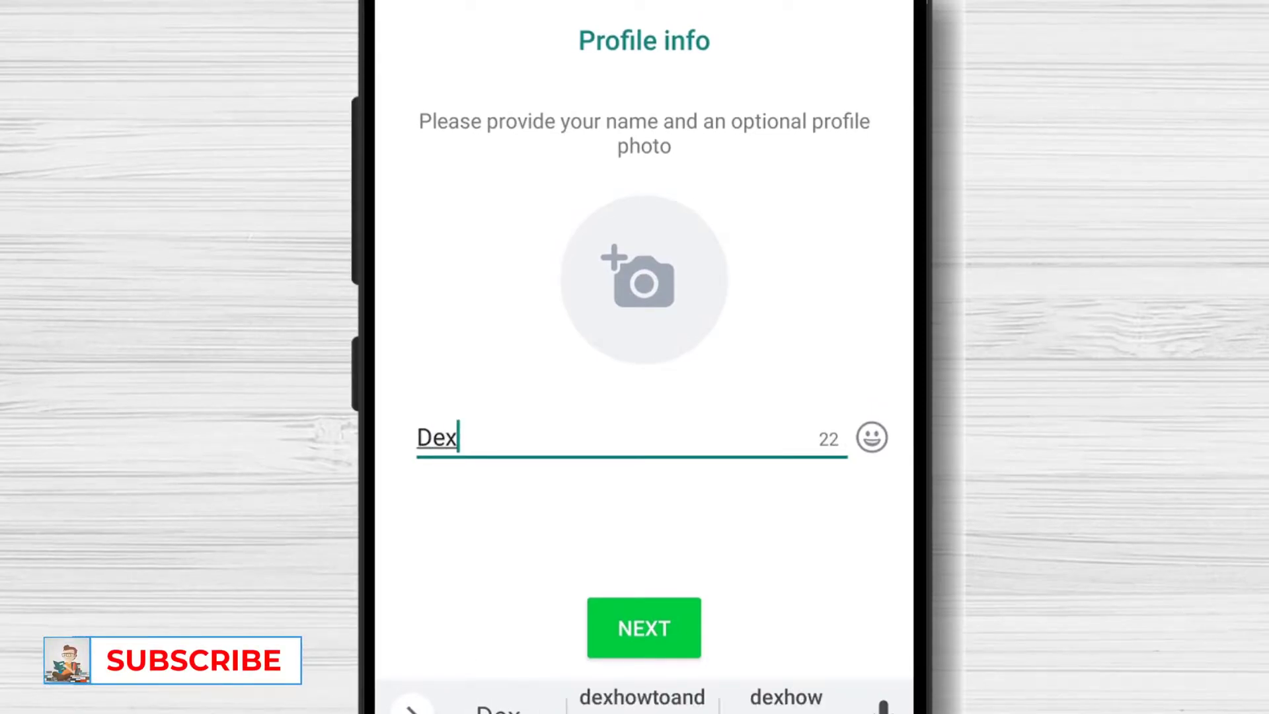
text( How To)
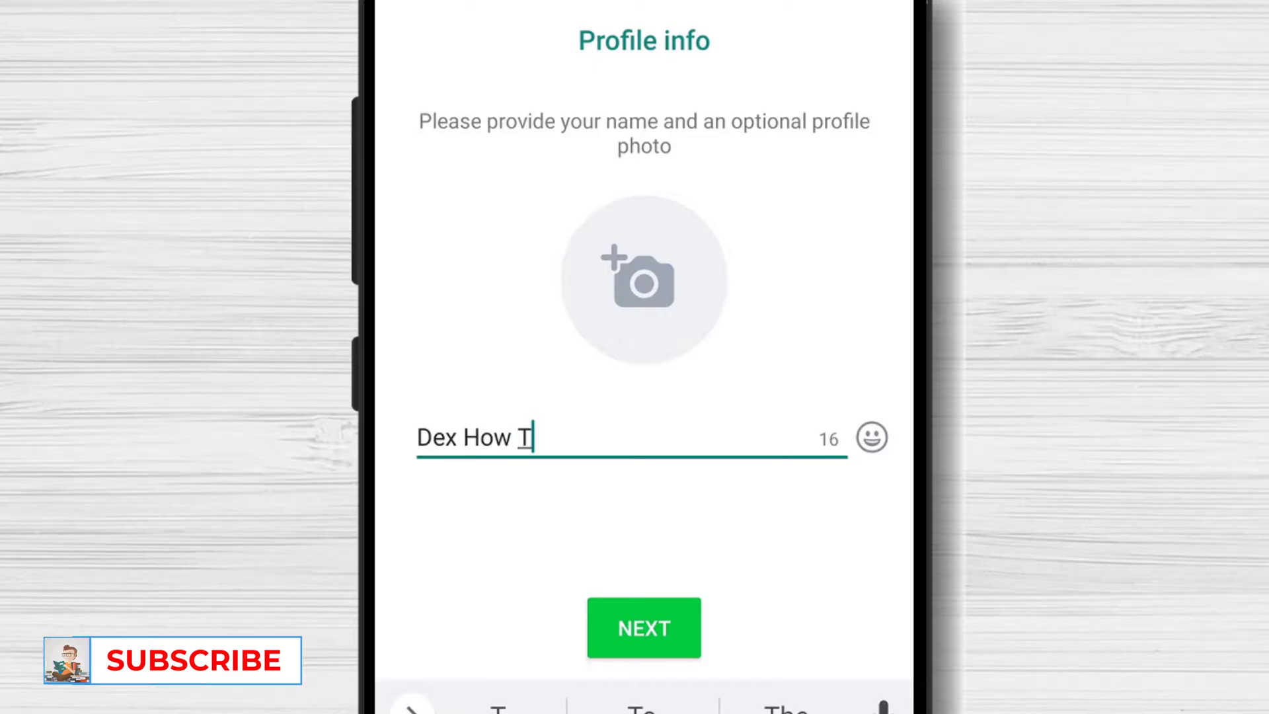
click(651, 624)
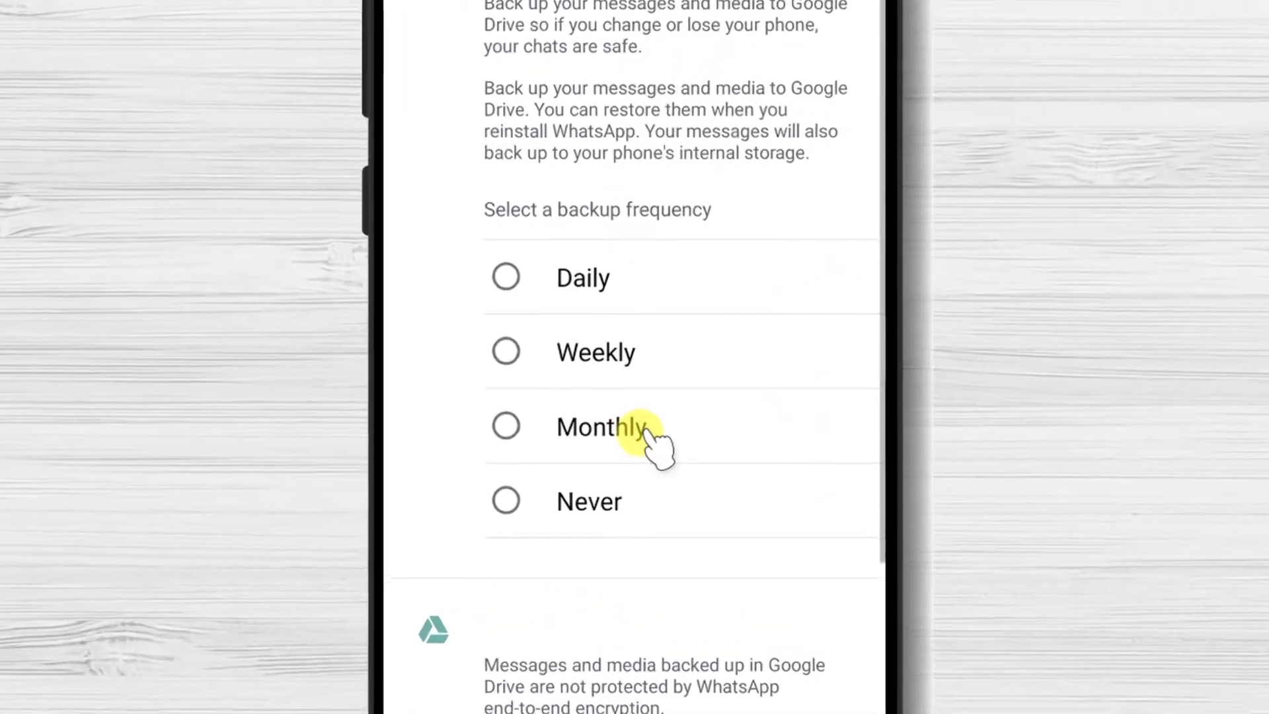
Set Google Drive backups to Daily on the first Google account and finish setup.
click(505, 269)
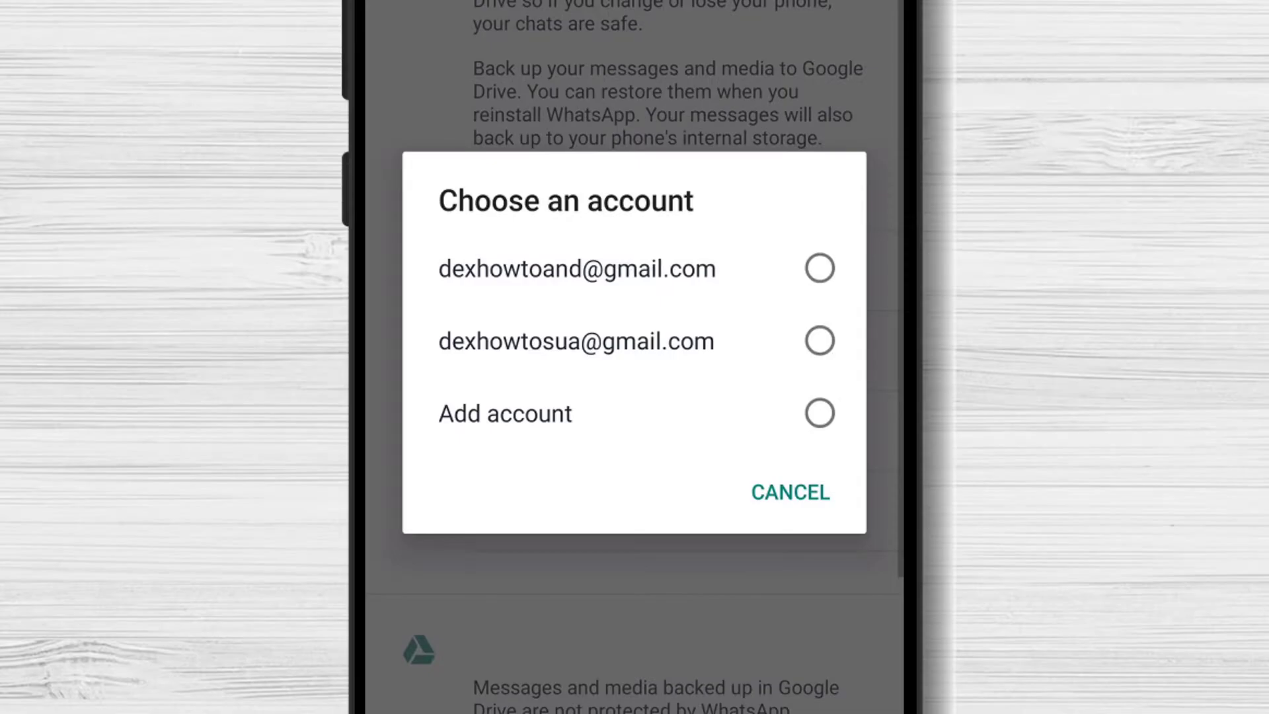
click(658, 284)
click(808, 550)
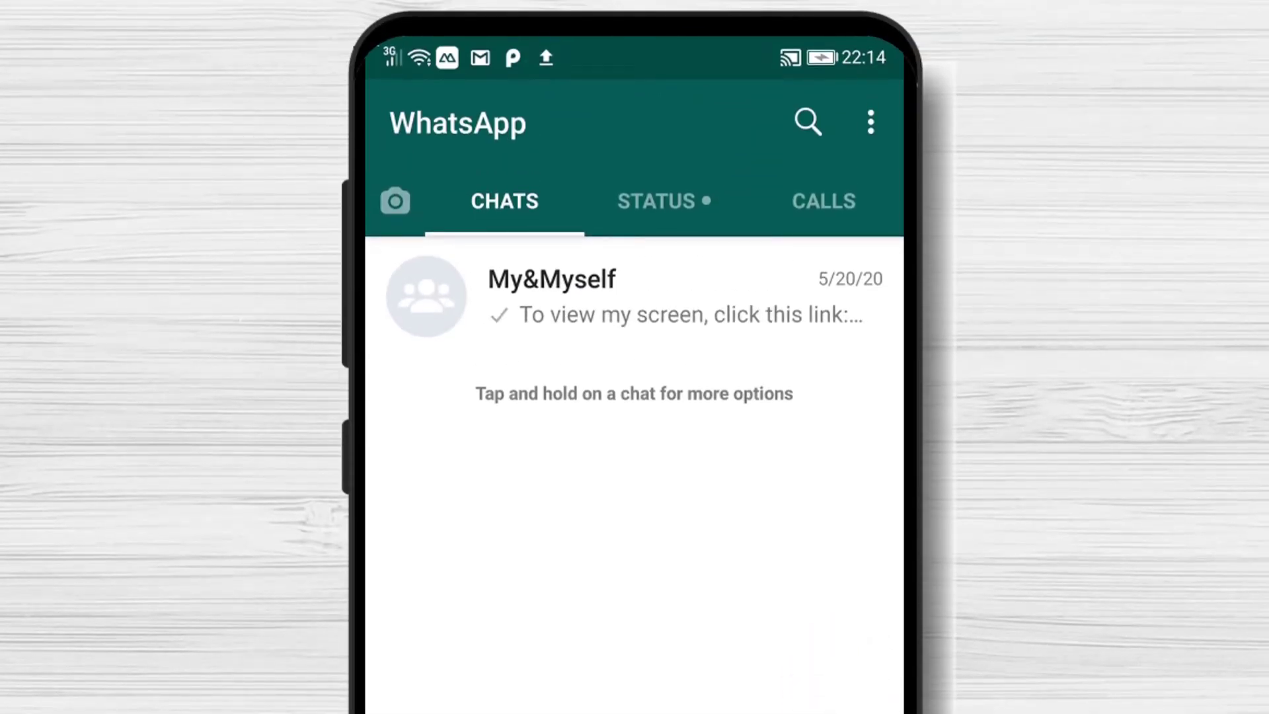
From Settings > Profile, set the reading-boy cartoon from All photos as profile photo, cropped tightly.
click(866, 117)
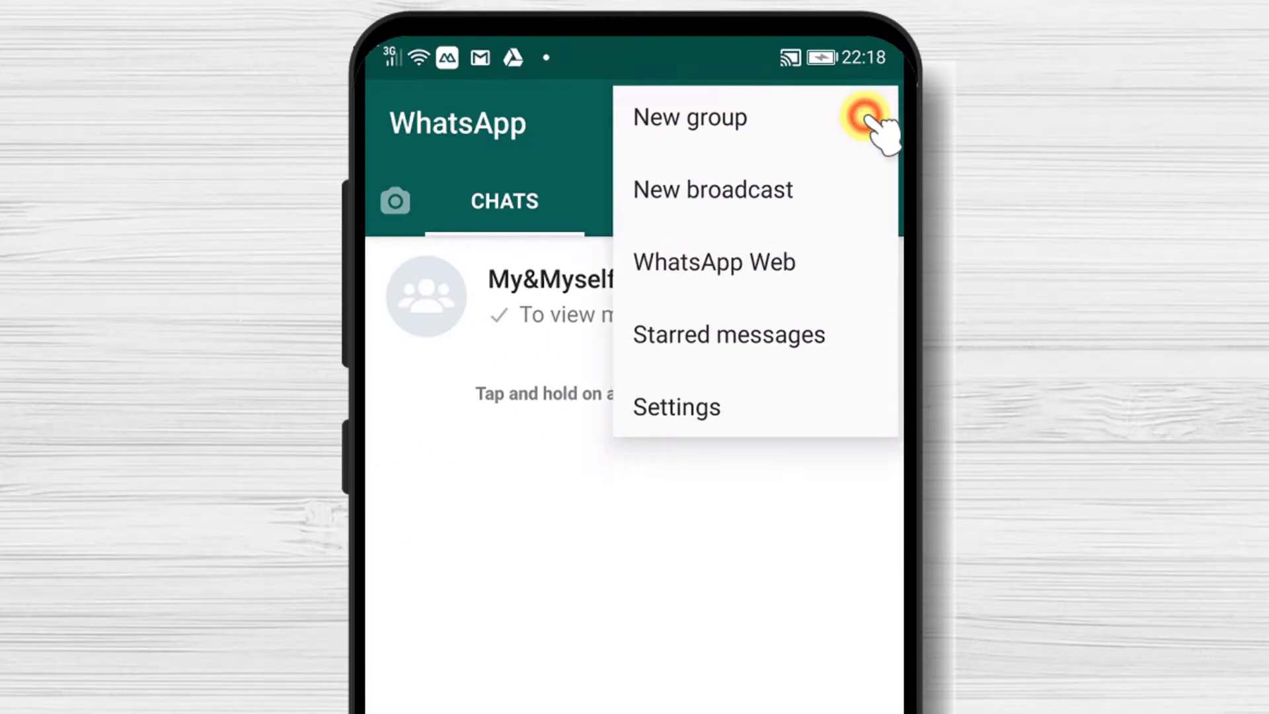
click(694, 411)
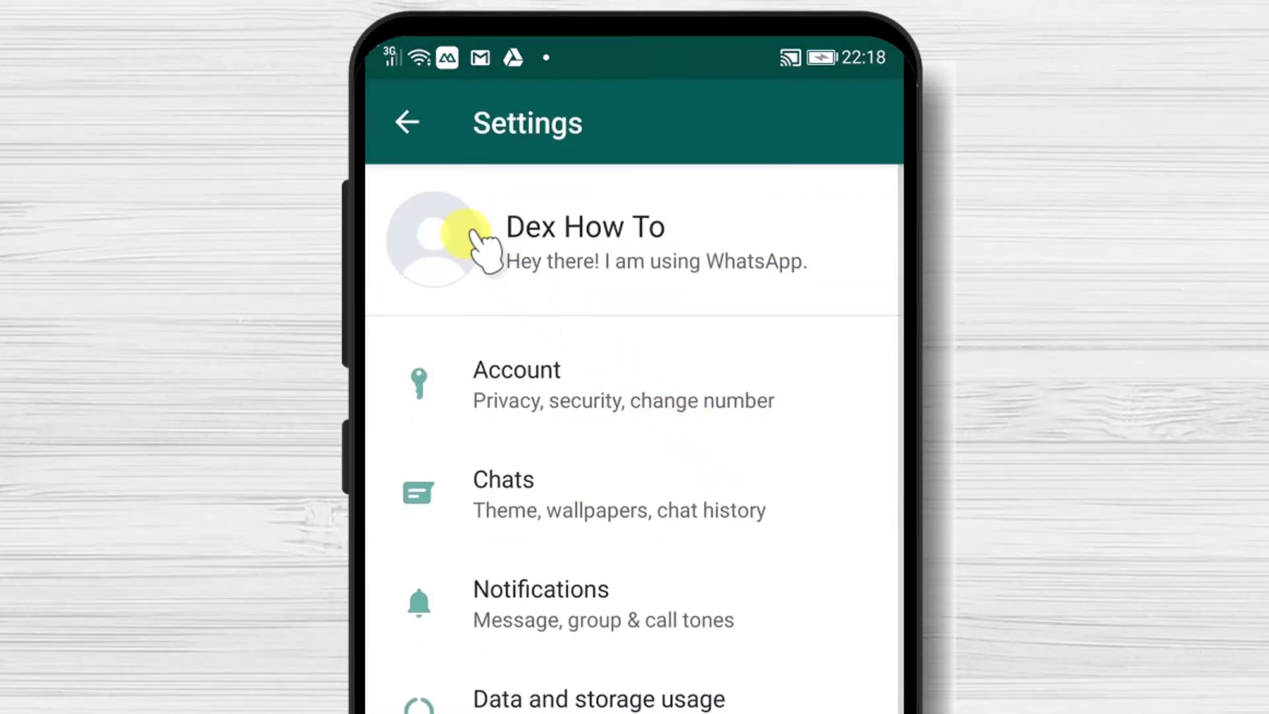
click(475, 235)
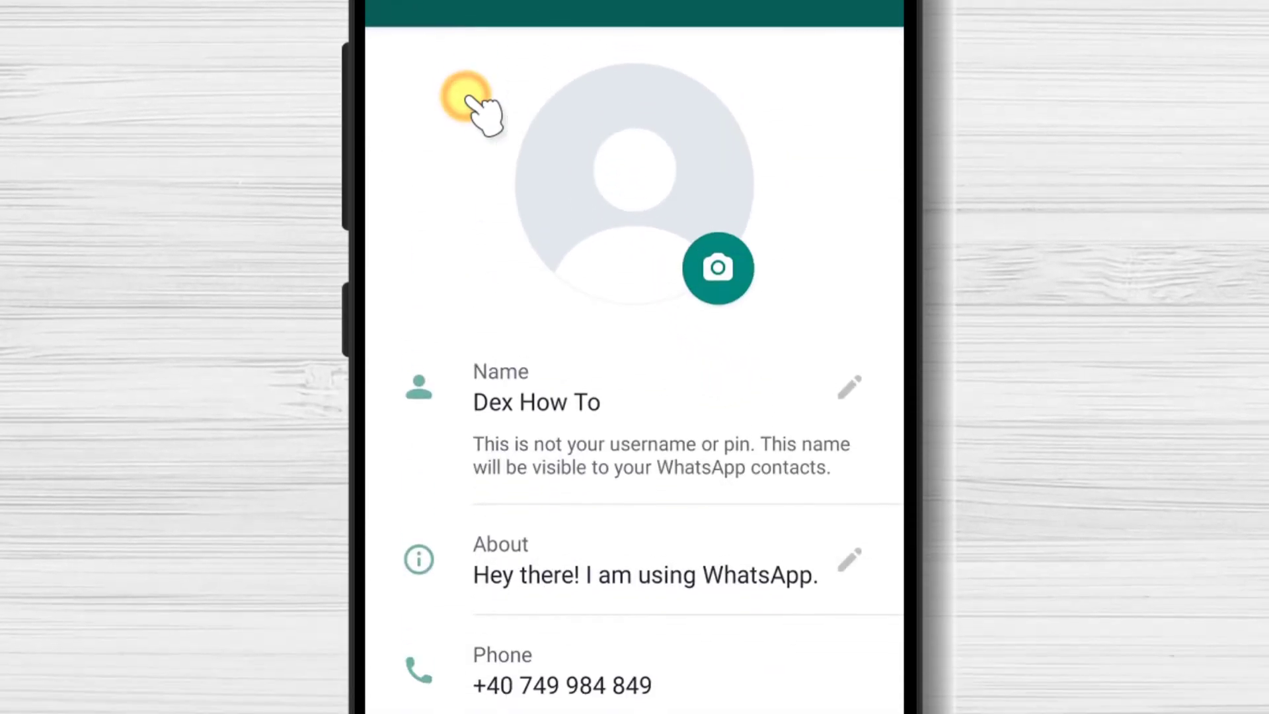
click(691, 203)
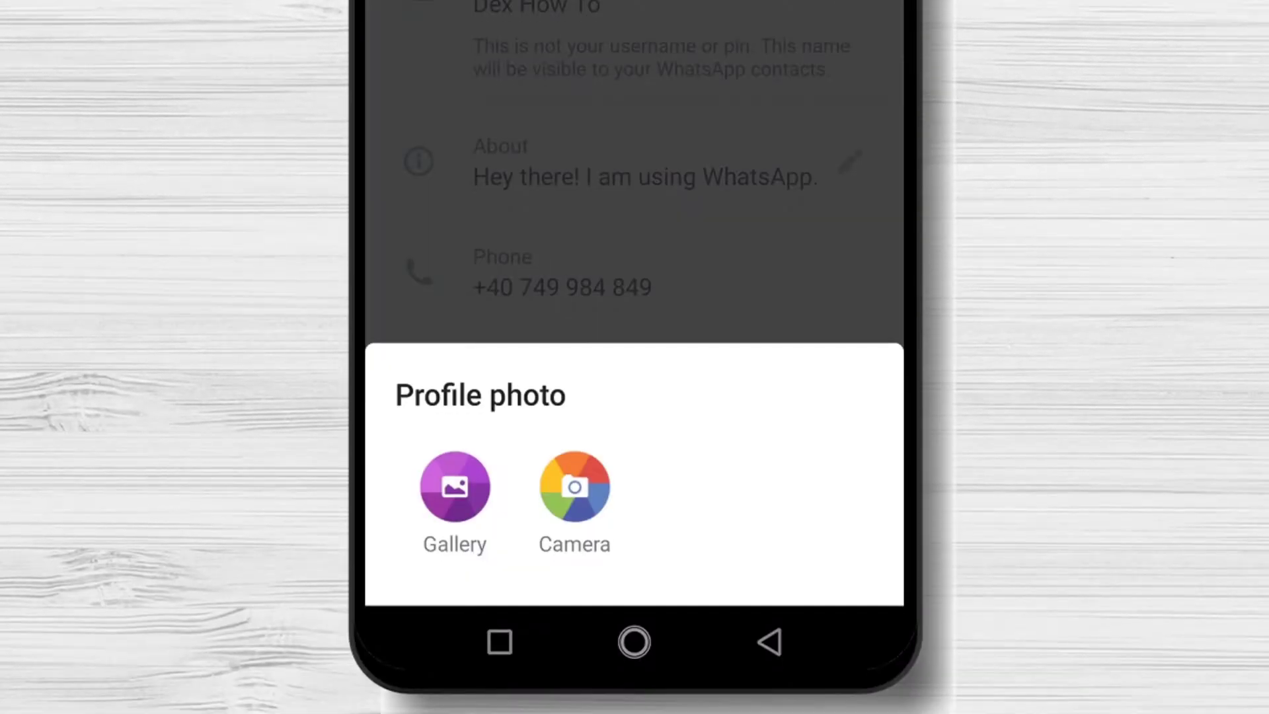
click(456, 499)
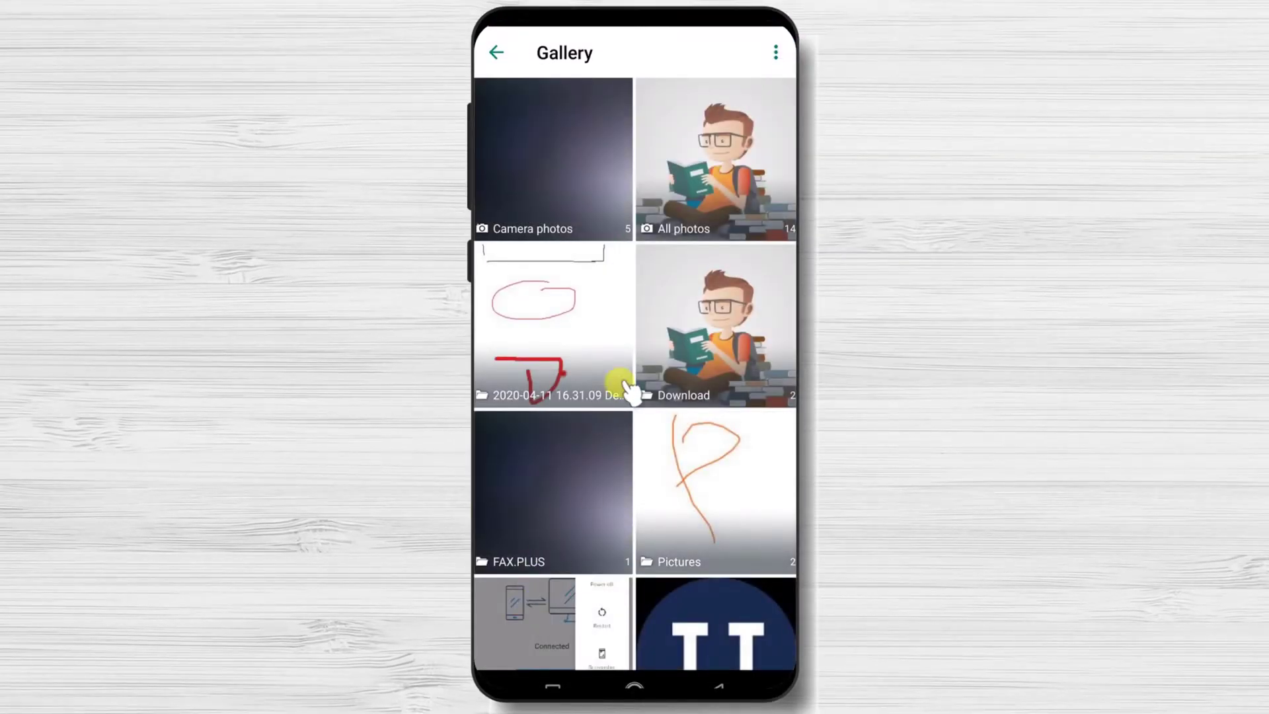
click(704, 193)
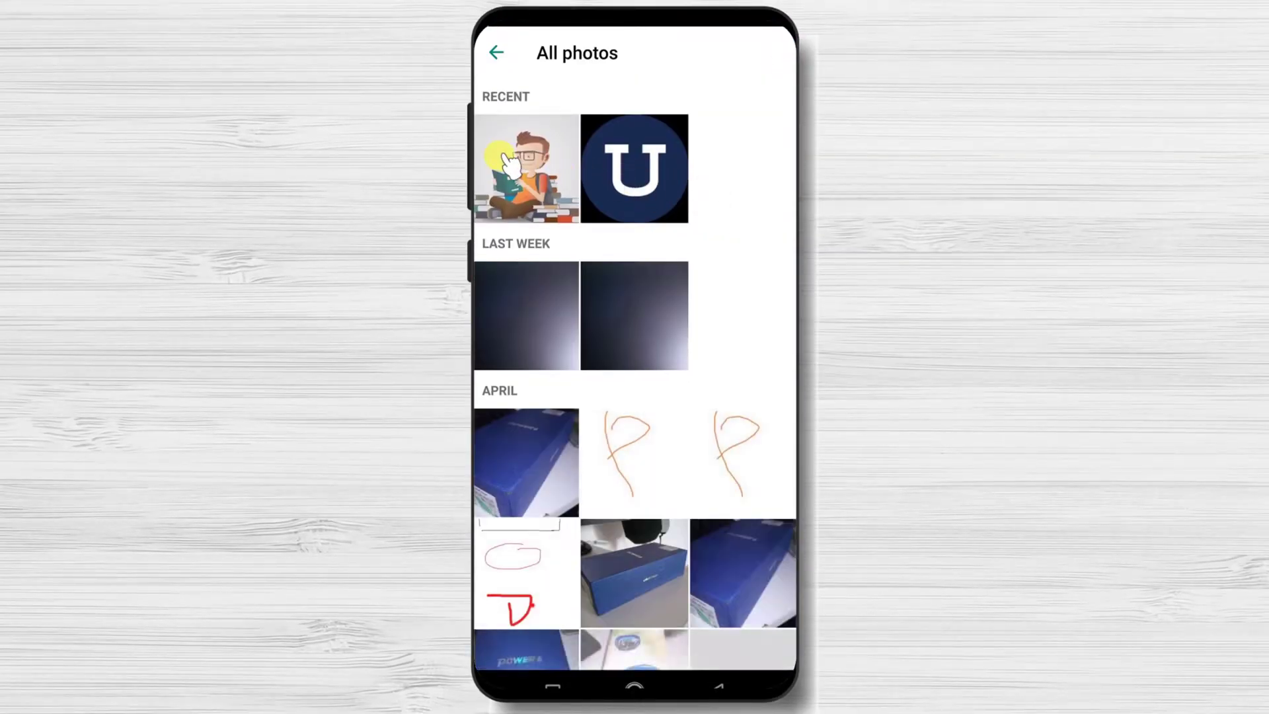
click(500, 158)
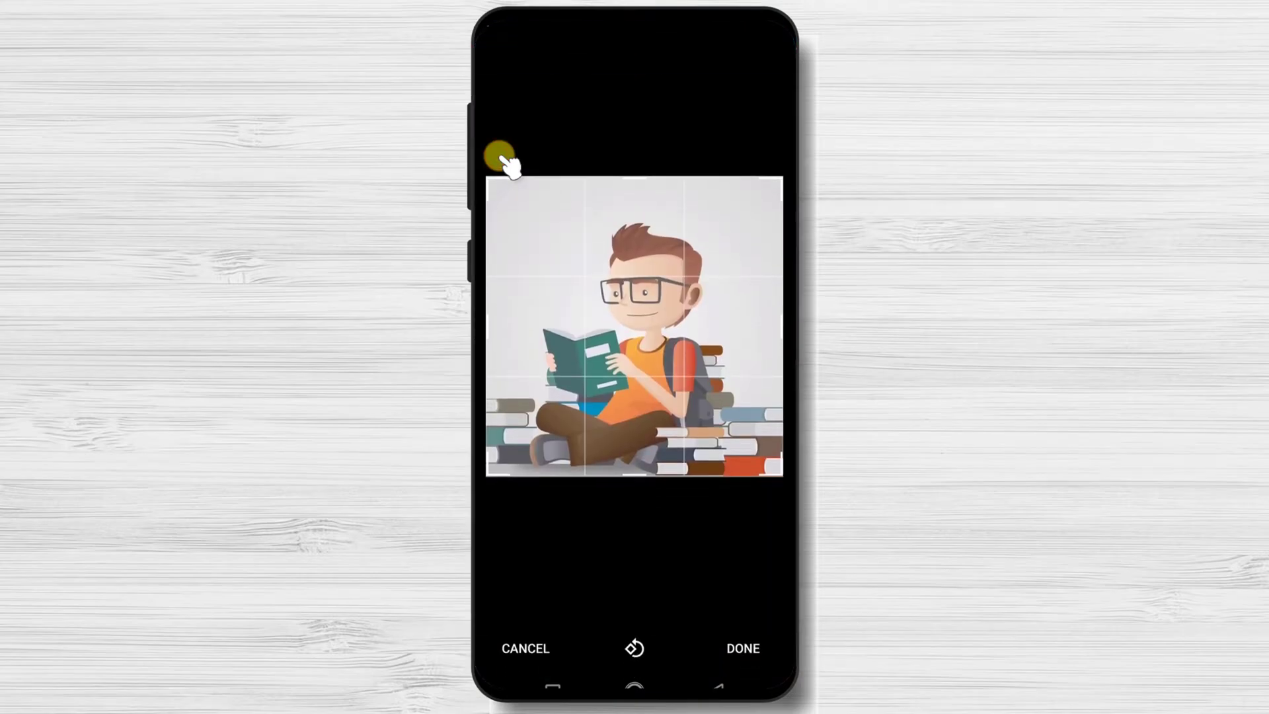
drag(491, 486, 581, 425)
drag(694, 314, 654, 354)
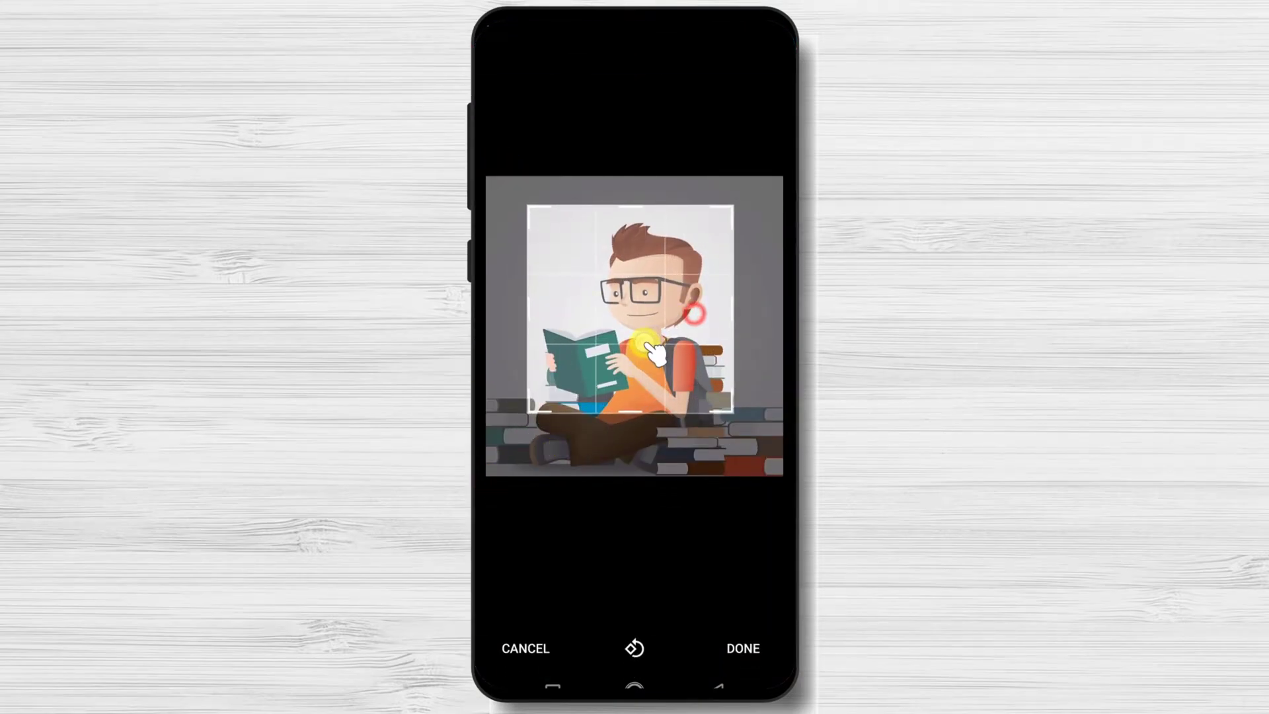
click(741, 647)
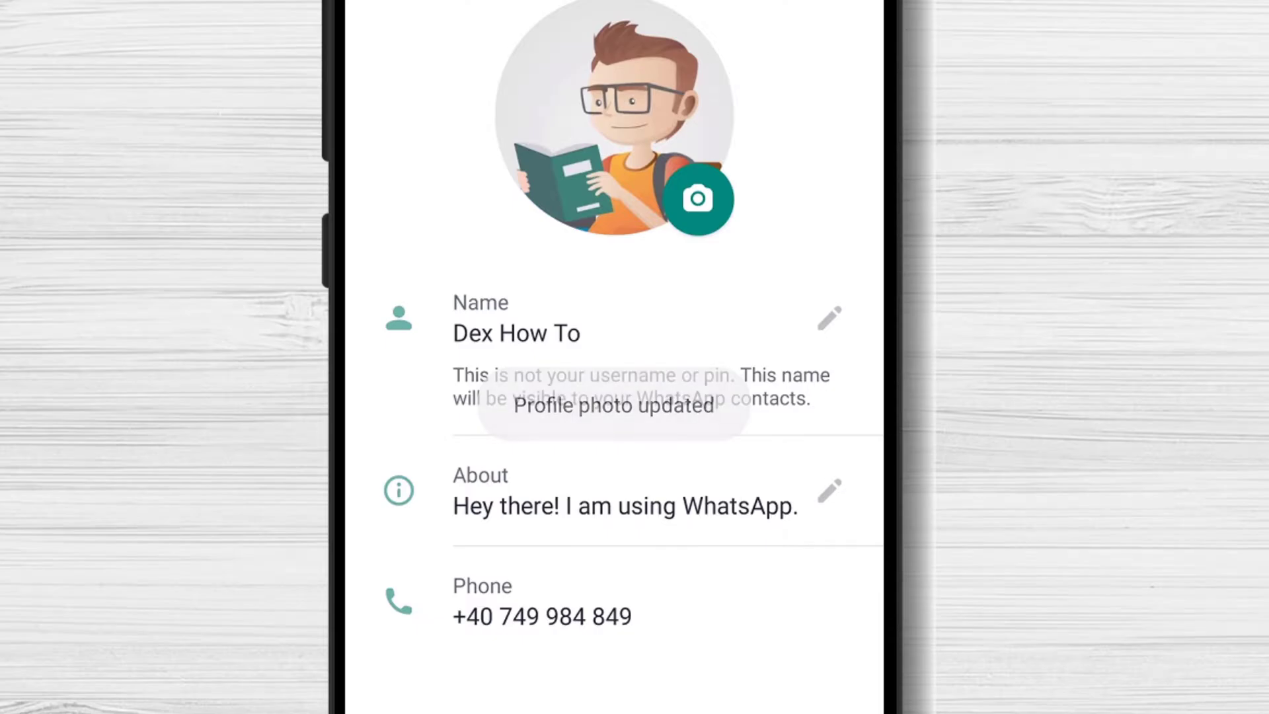
Keep the profile name unchanged and change the About status to 'Lalala'.
click(826, 320)
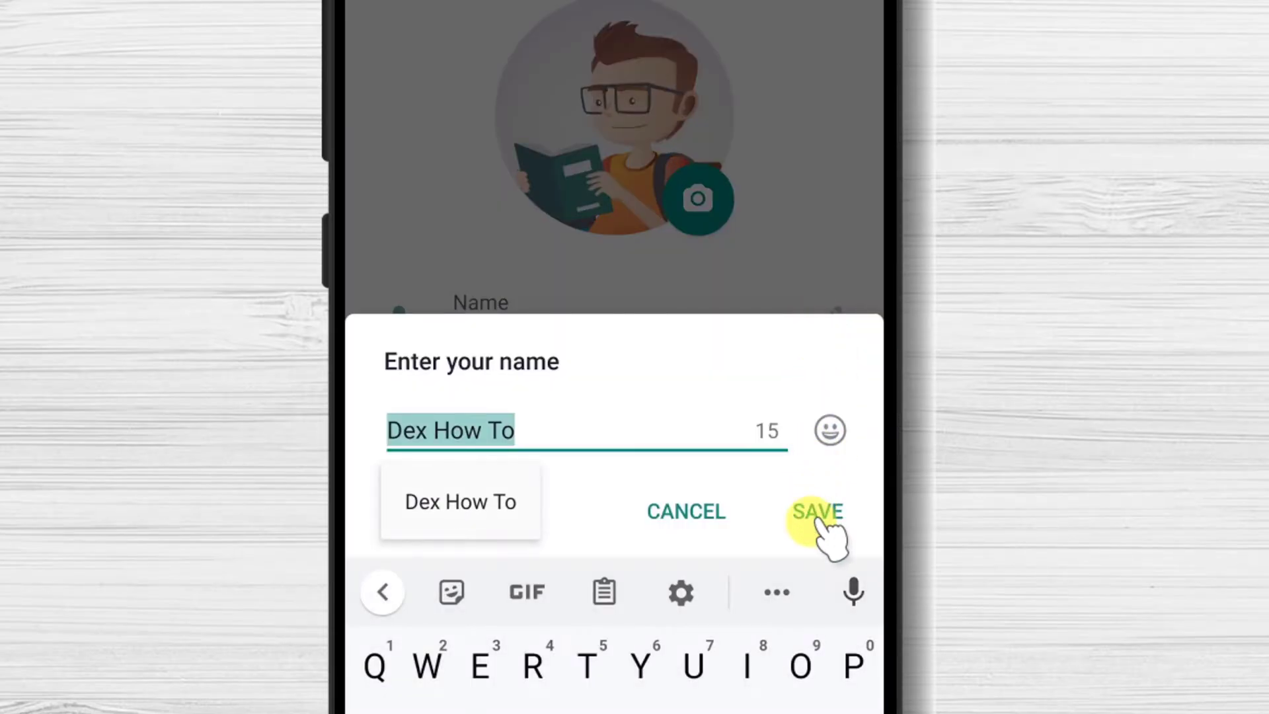
click(812, 522)
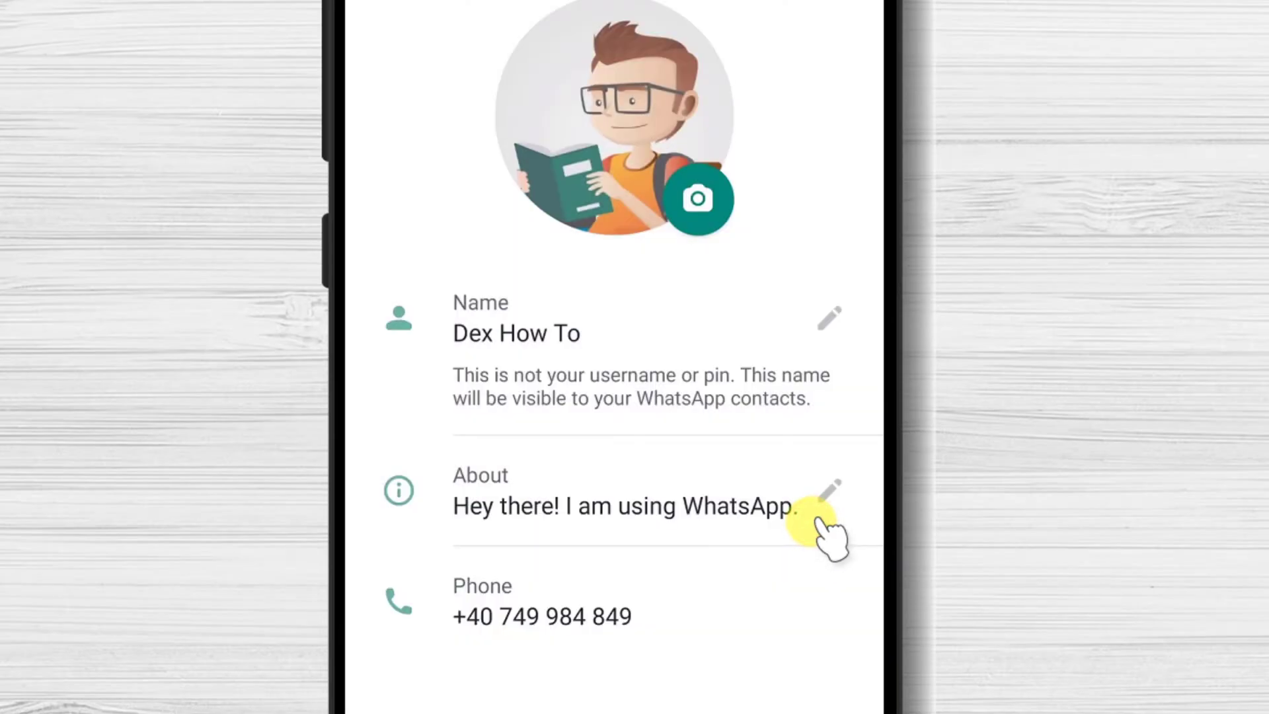
click(834, 500)
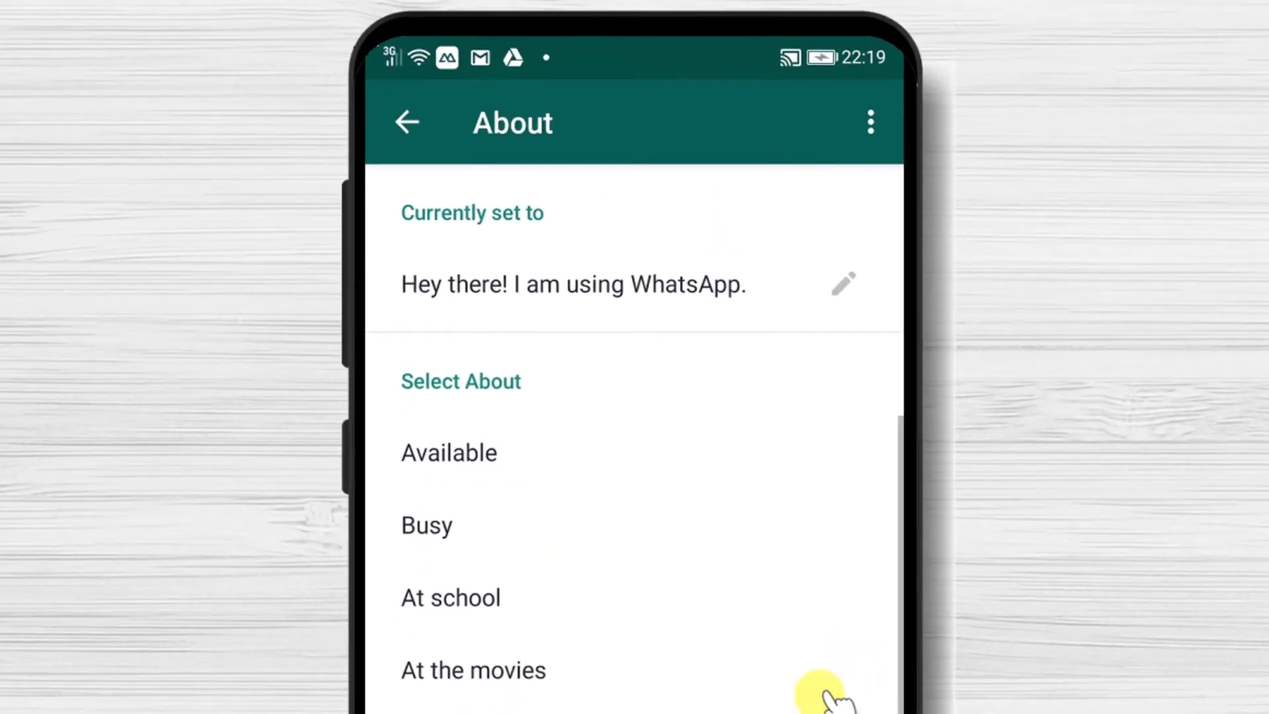
click(839, 287)
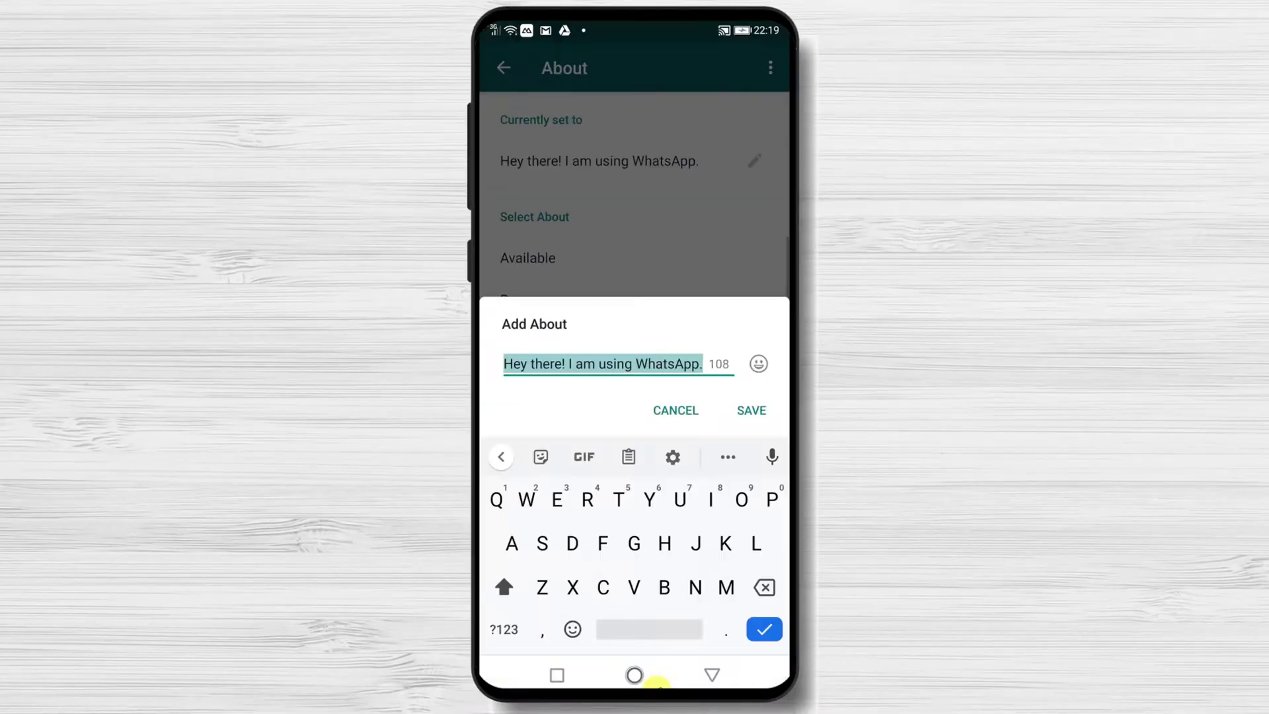
text(Lalala)
click(756, 410)
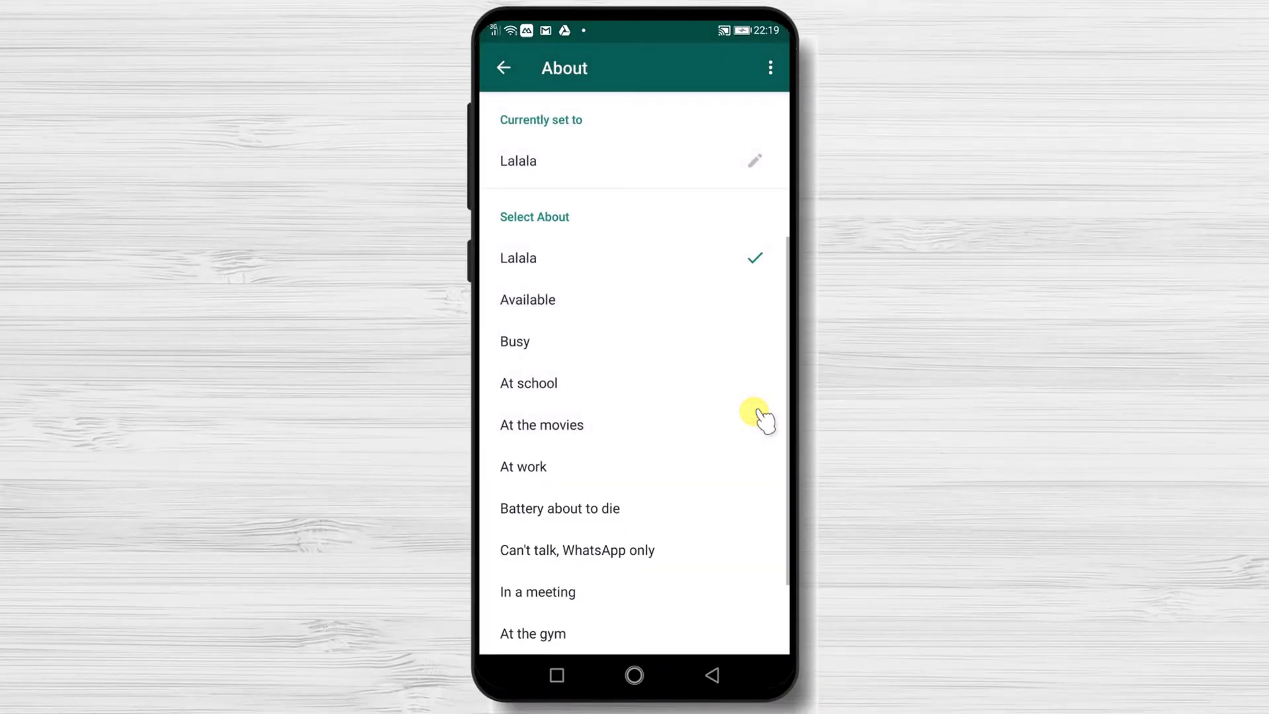
click(505, 69)
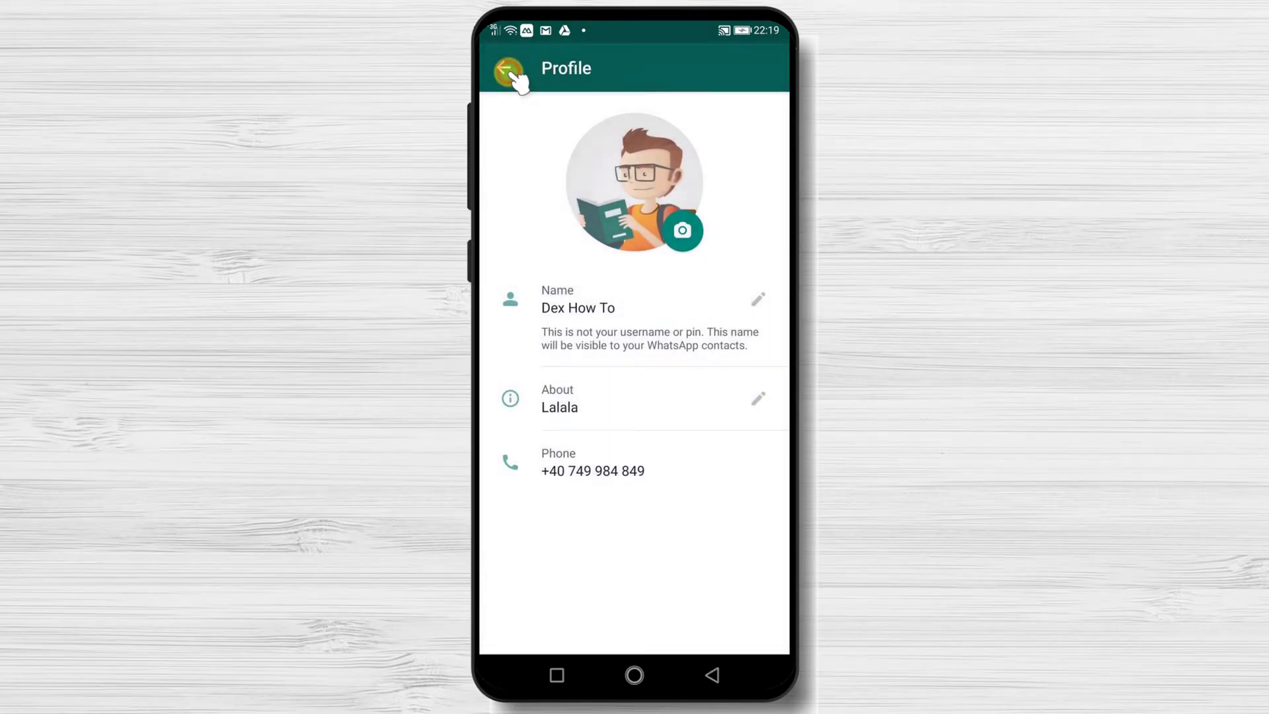
Back out of the Change number screen and Profile to Settings, then open Account.
click(658, 479)
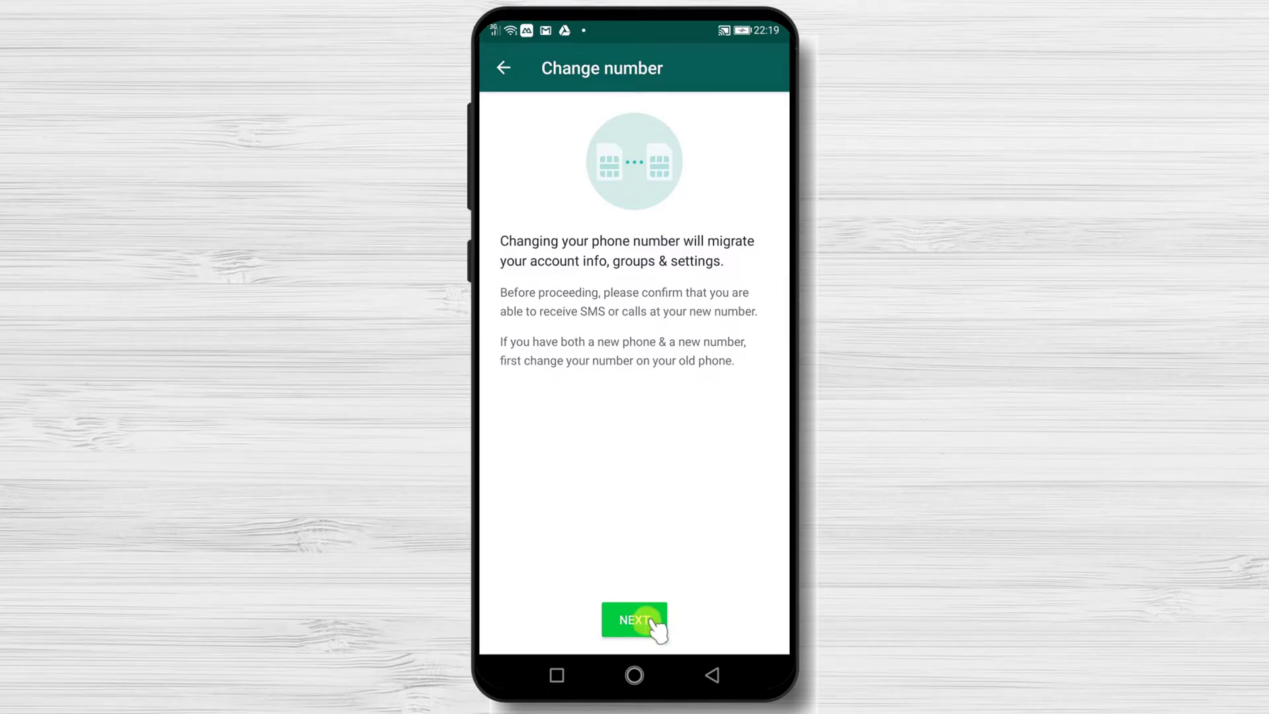
click(505, 68)
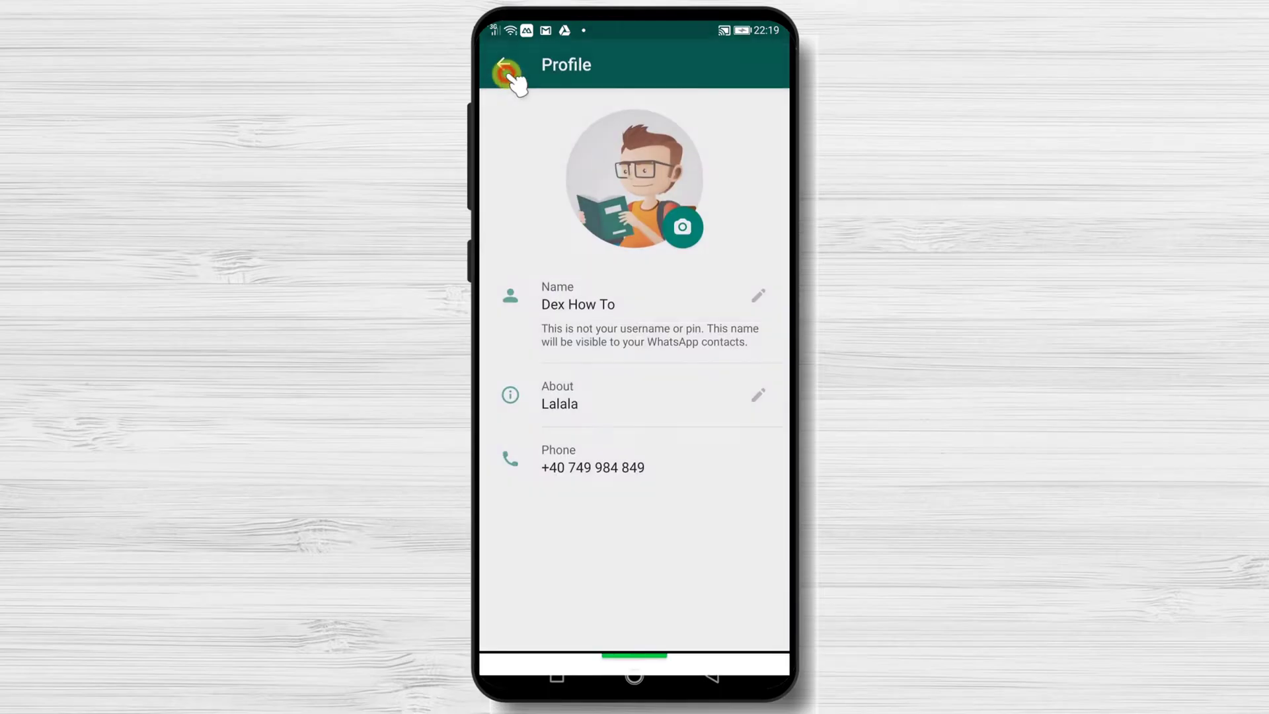
click(506, 70)
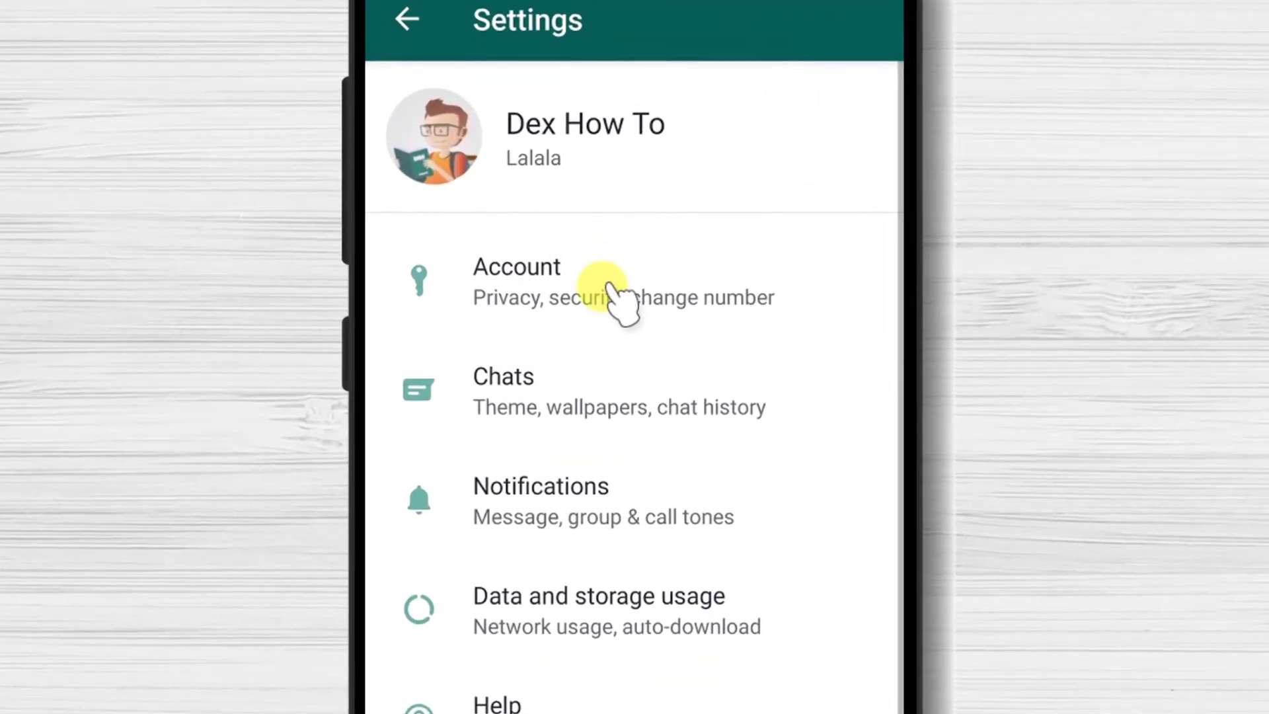
click(604, 290)
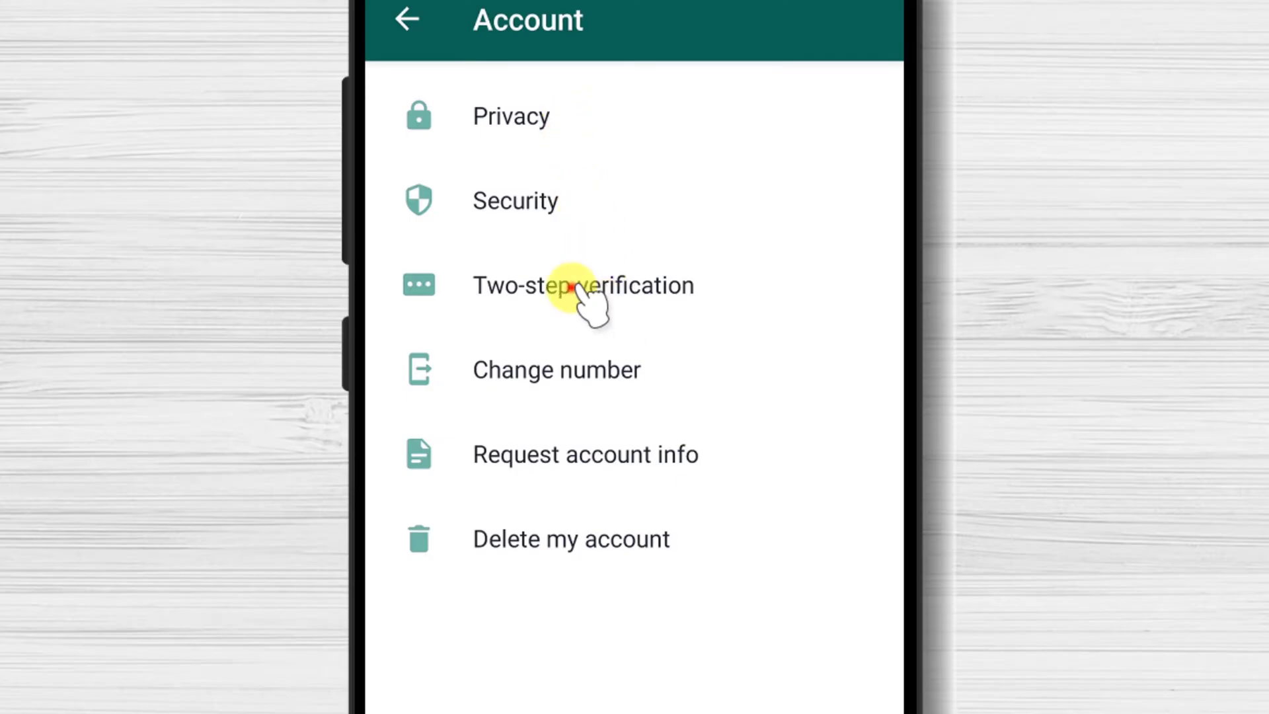
Enable two-step verification with a six-digit PIN, skipping the recovery email address.
click(576, 285)
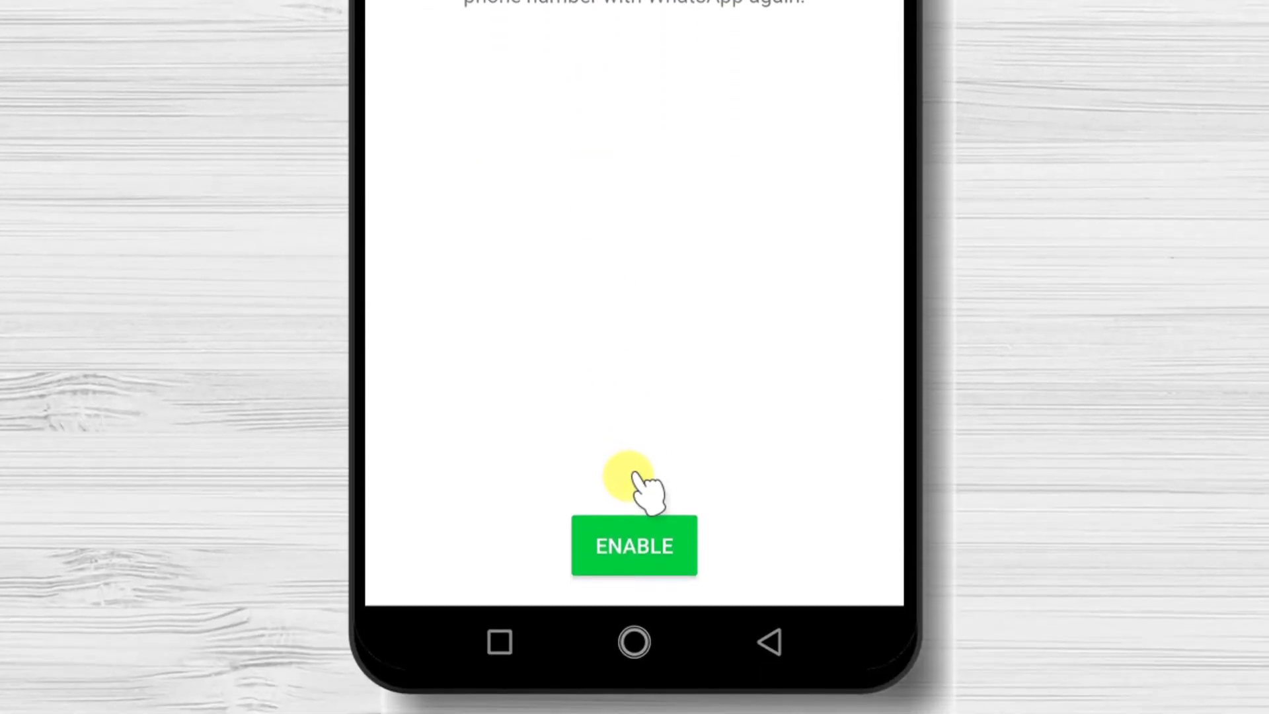
click(621, 532)
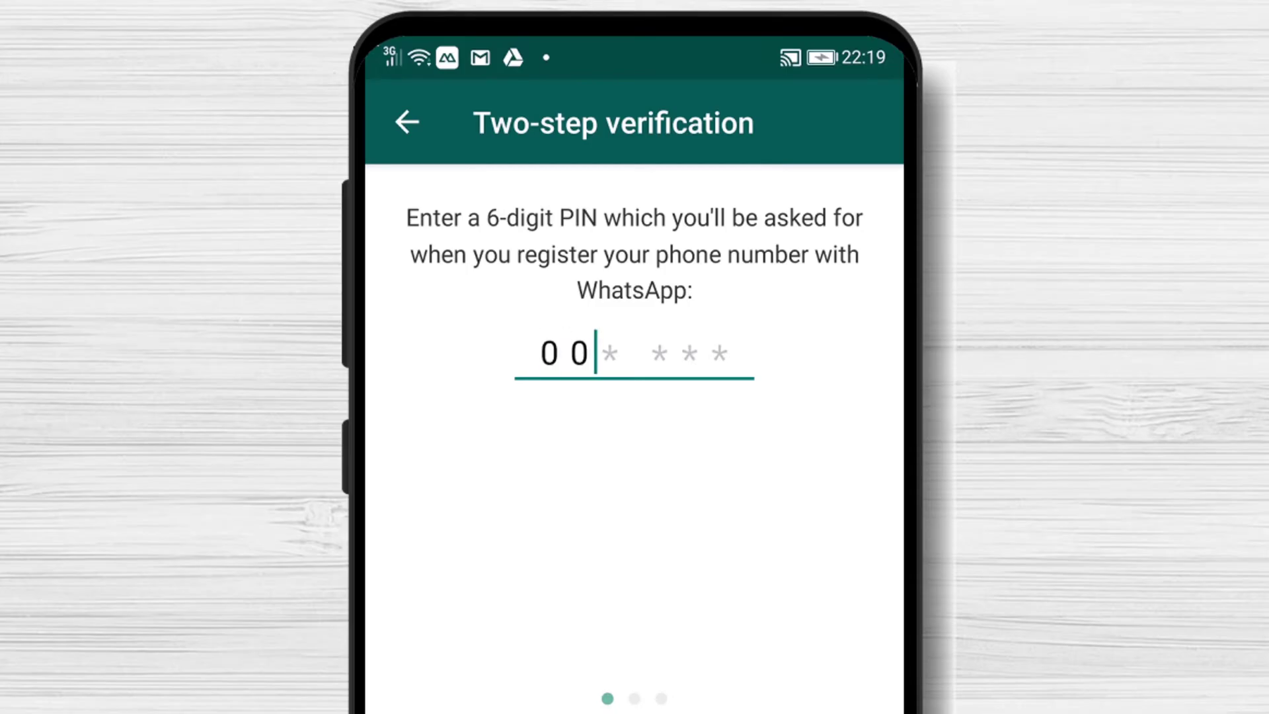
text(000000)
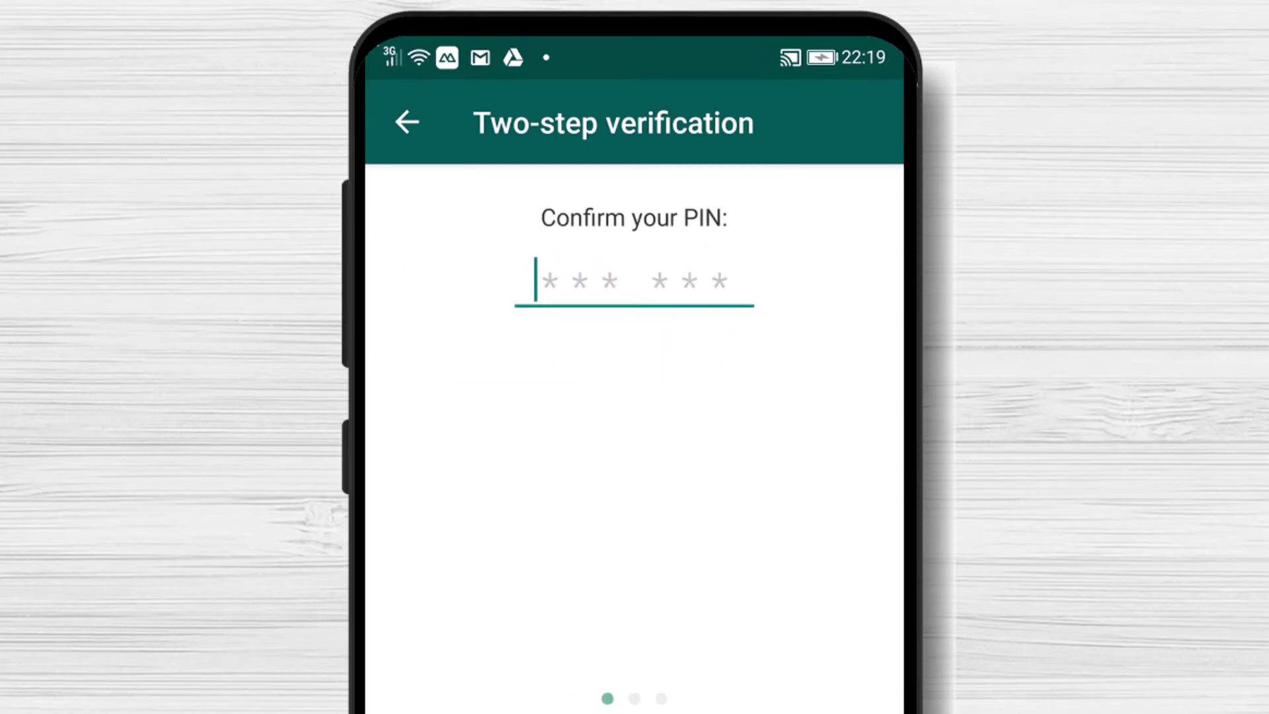
text(000000)
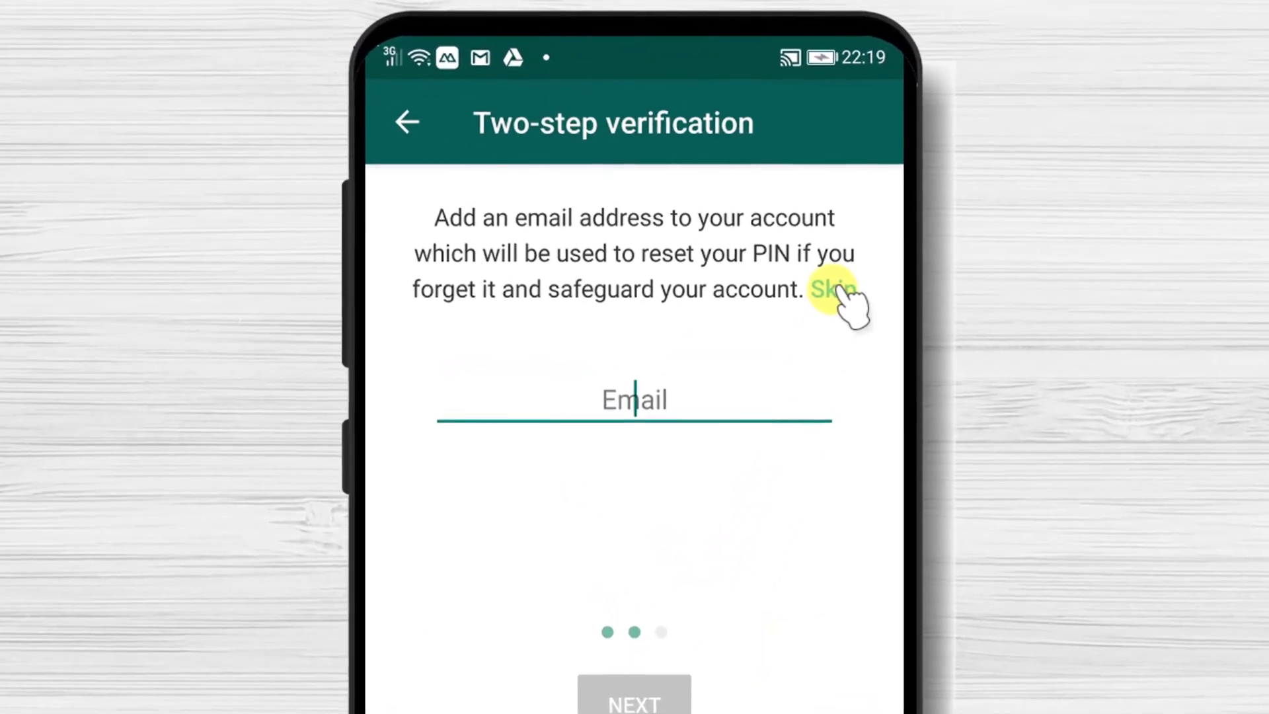
click(749, 164)
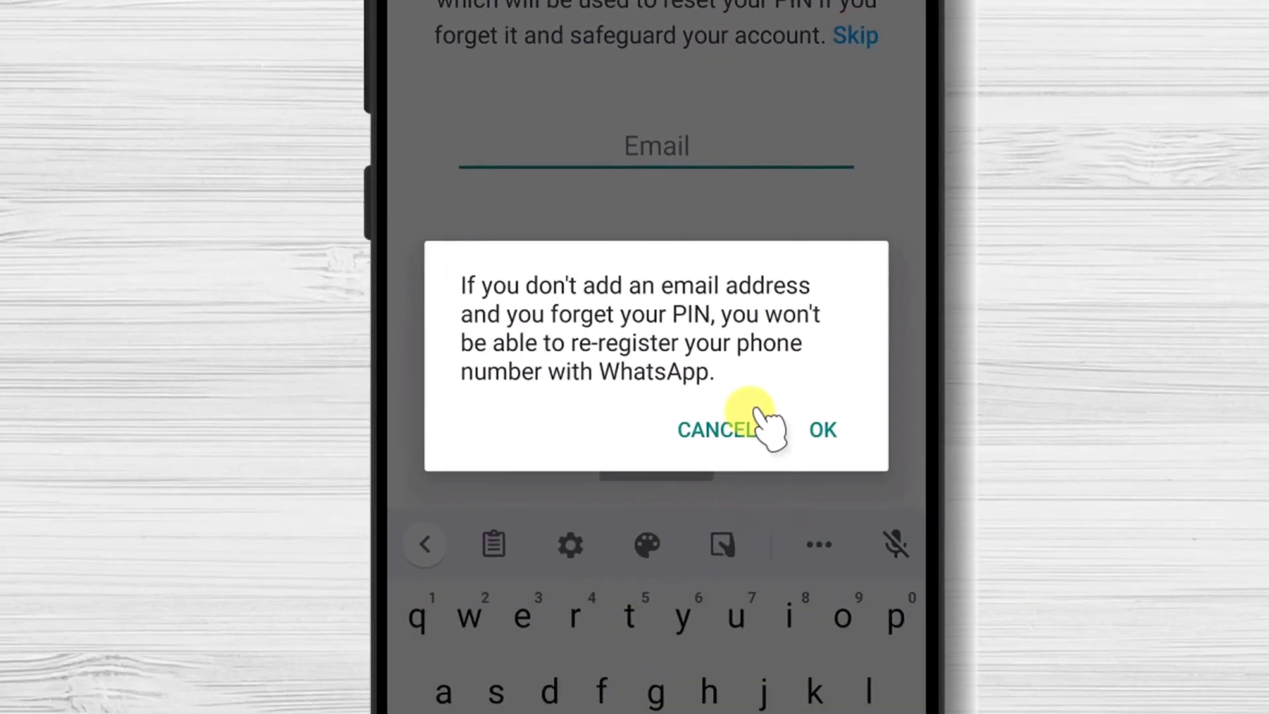
click(801, 683)
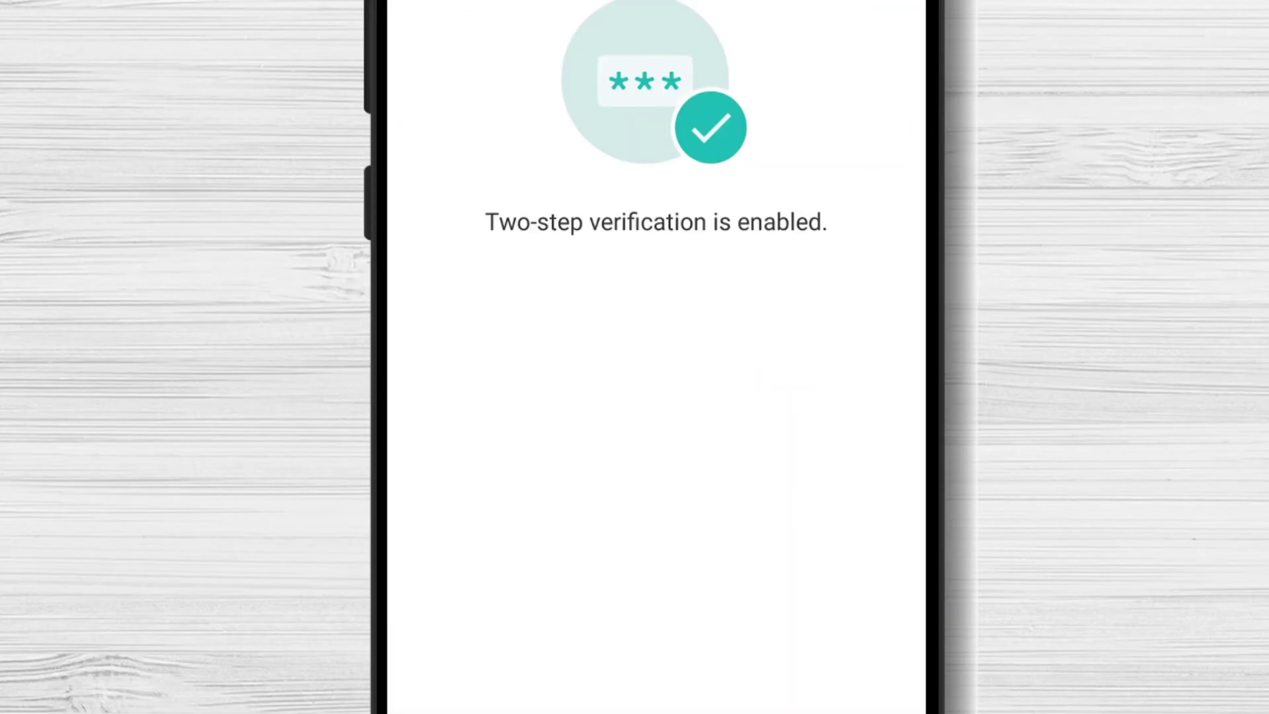
click(668, 544)
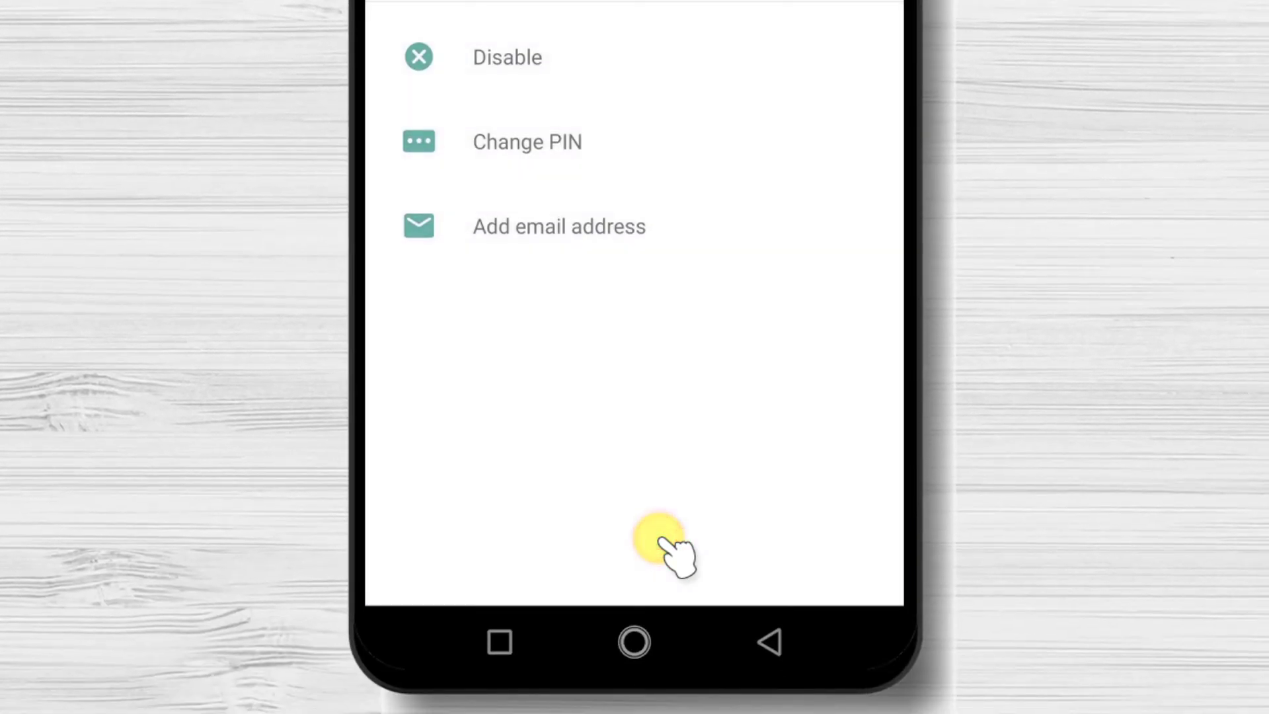
Return to Settings, review the Chats options like theme and font size, then go back.
click(742, 654)
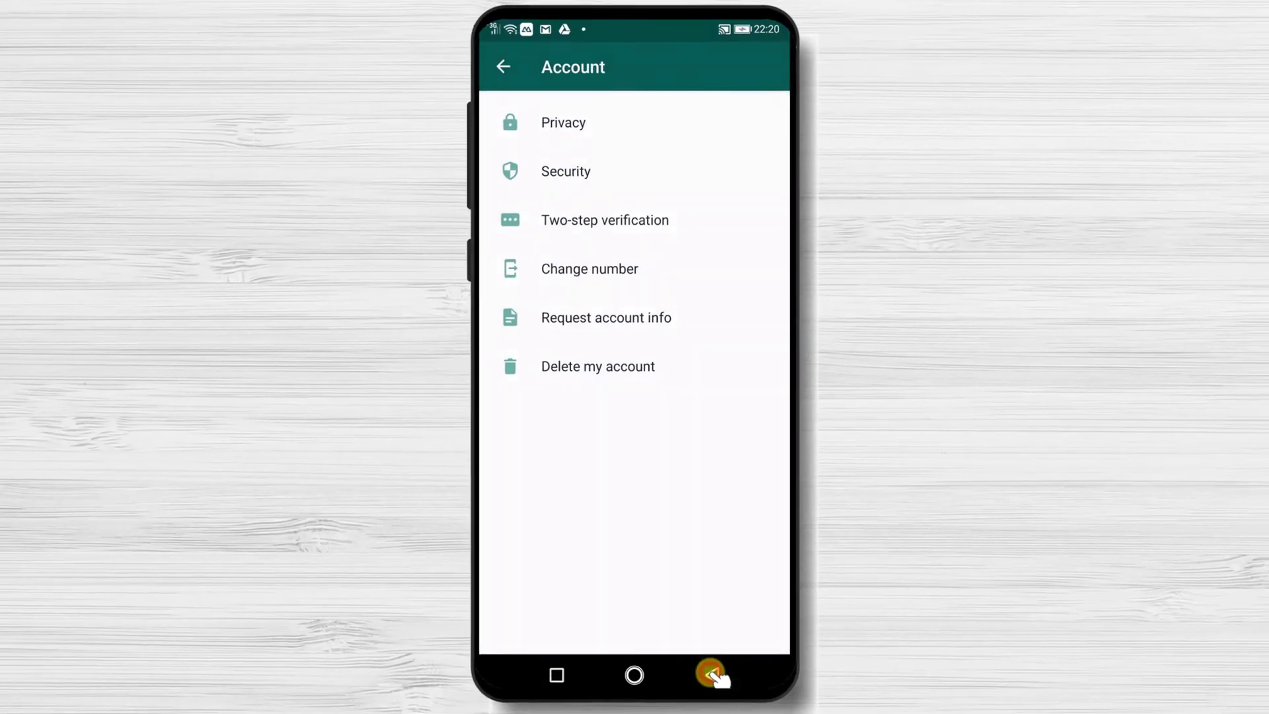
click(504, 69)
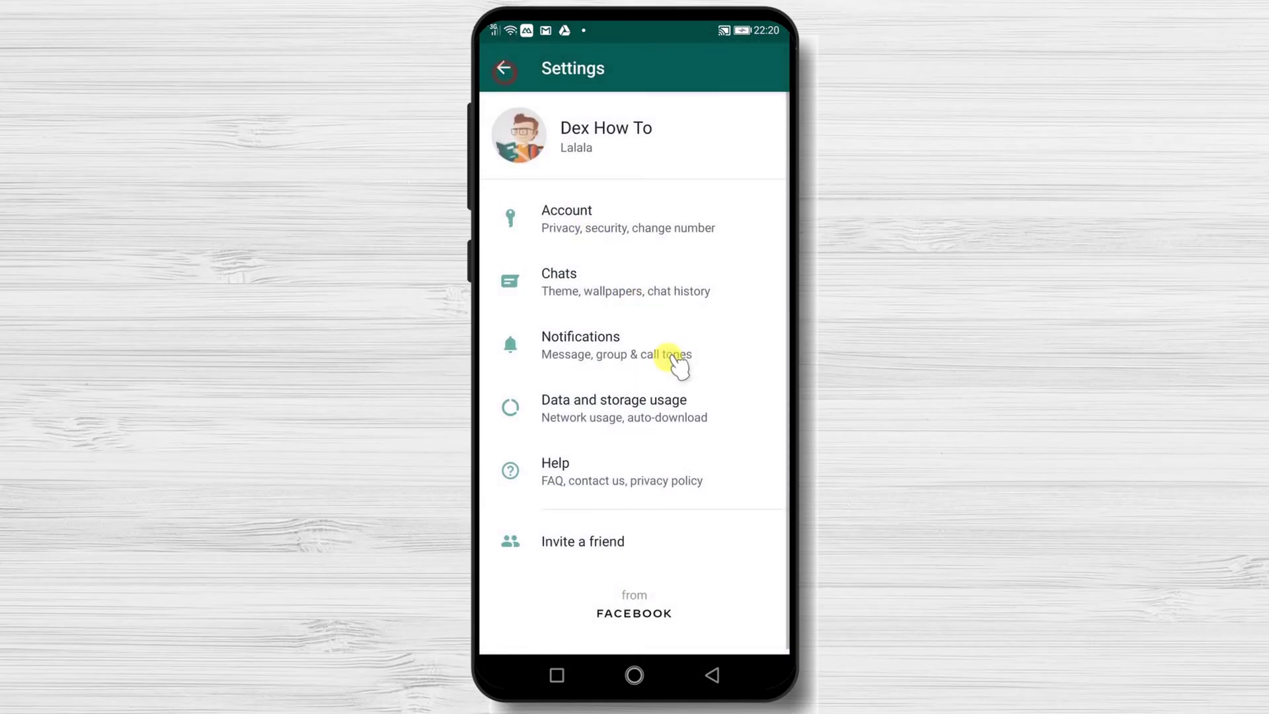
click(603, 283)
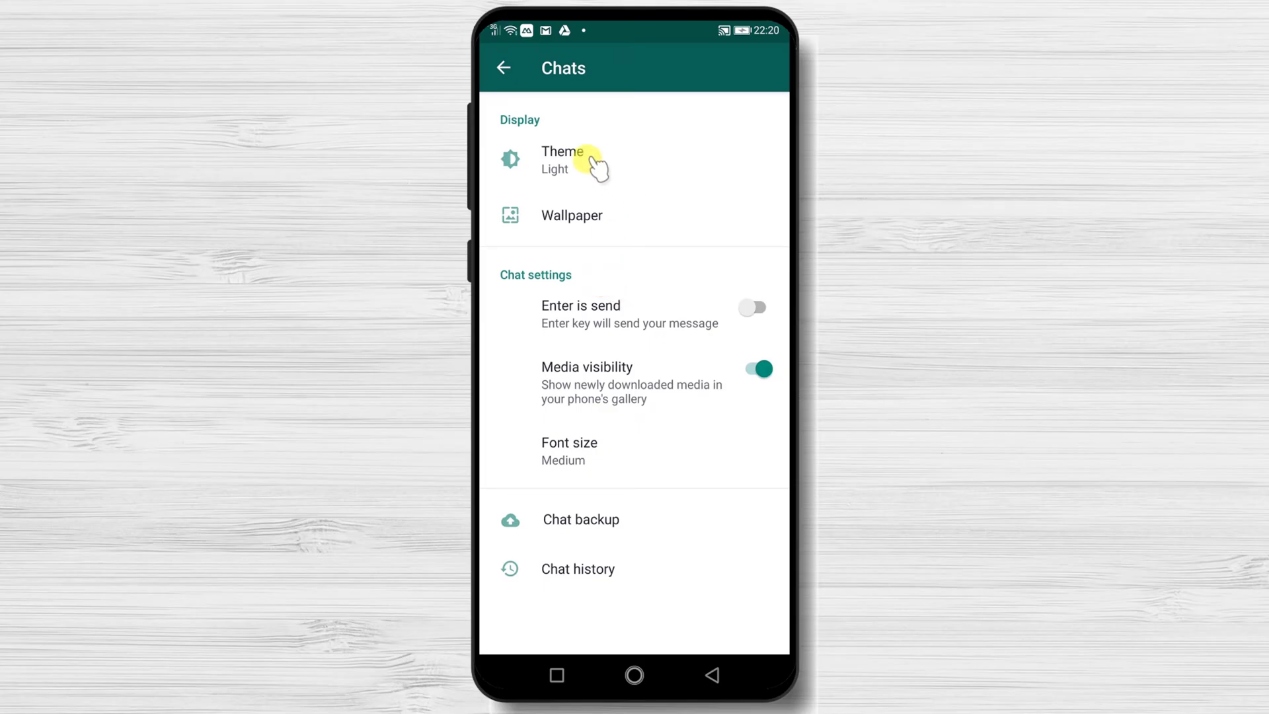
click(500, 69)
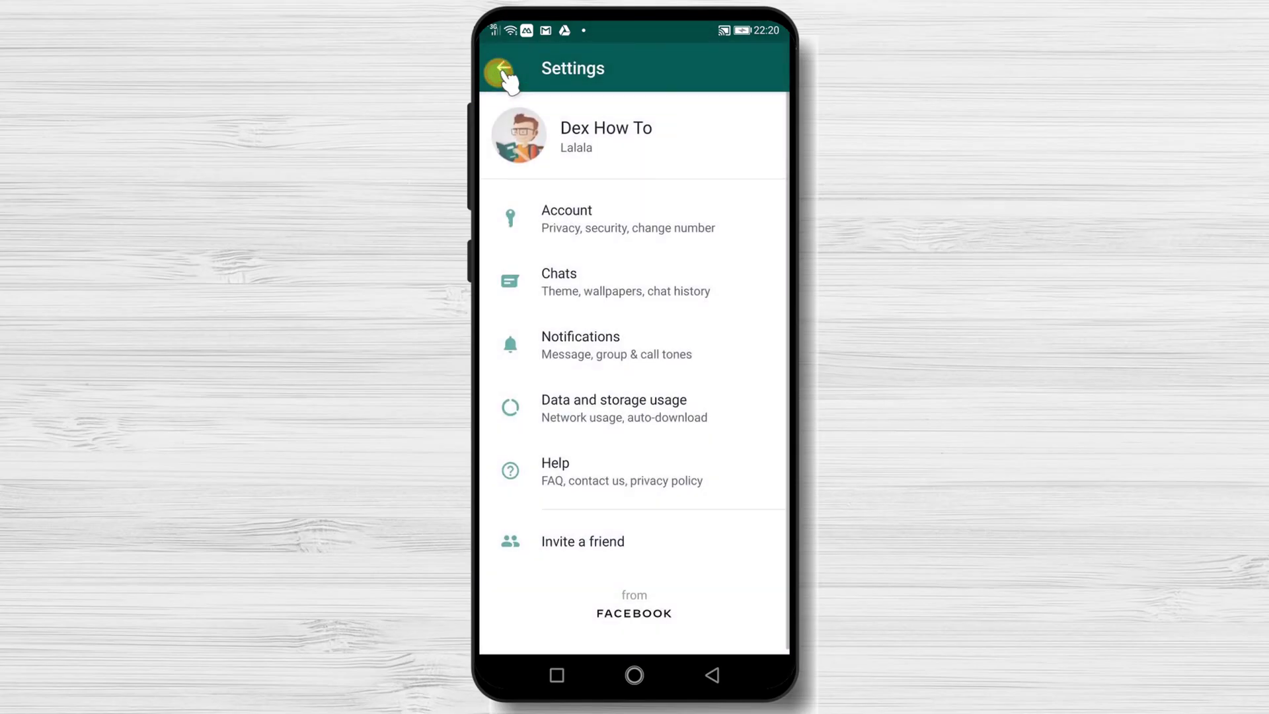